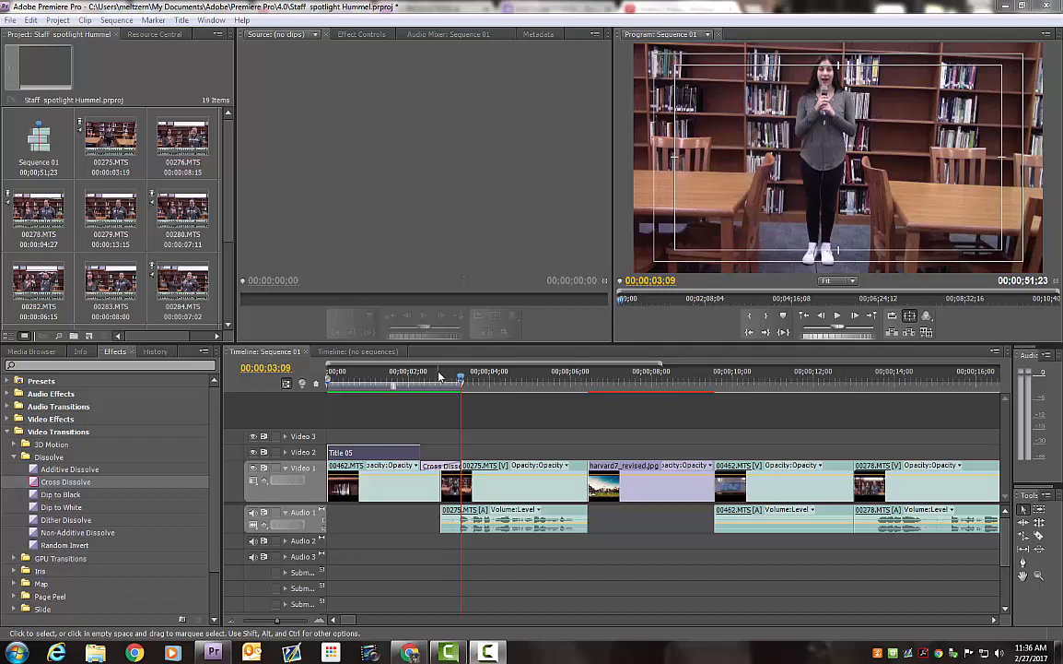
Scrub back and forth across the existing cross dissolve between the opening book shot and clip 00275.MTS
{"action": "left_click_drag", "start_coordinate": [562, 383], "coordinate": [477, 391]}
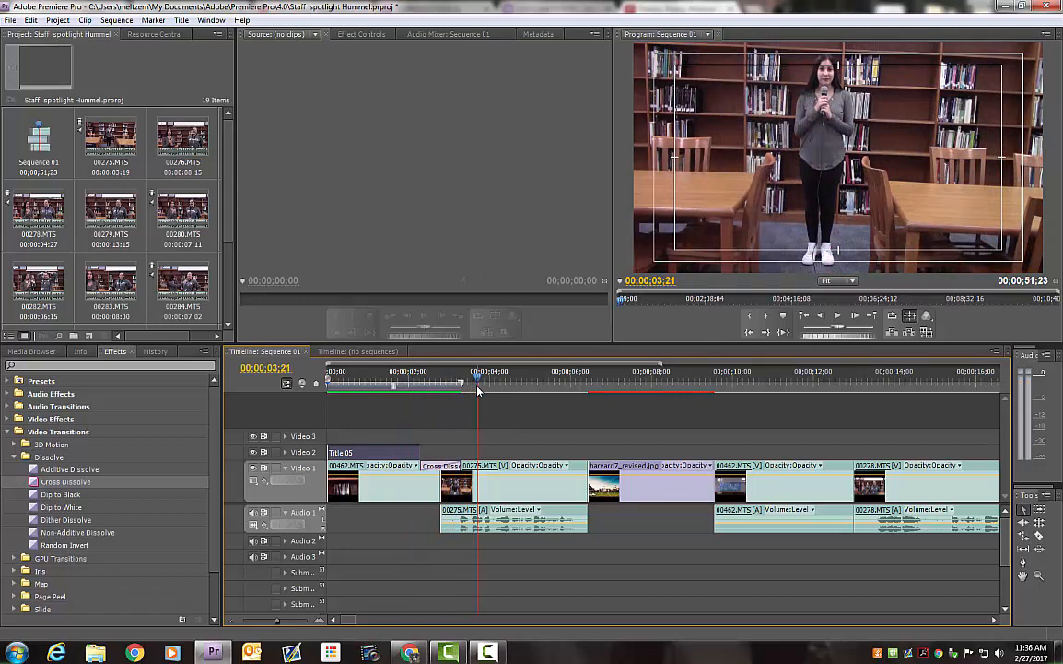
{"action": "left_click_drag", "start_coordinate": [477, 391], "coordinate": [416, 389]}
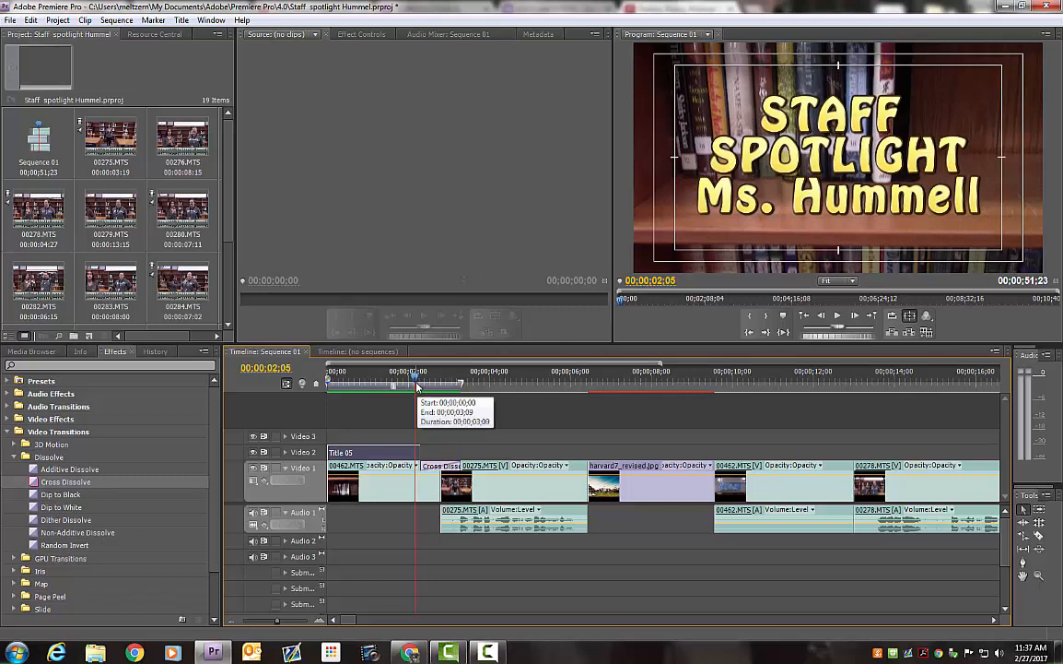
{"action": "left_click_drag", "start_coordinate": [418, 387], "coordinate": [482, 393]}
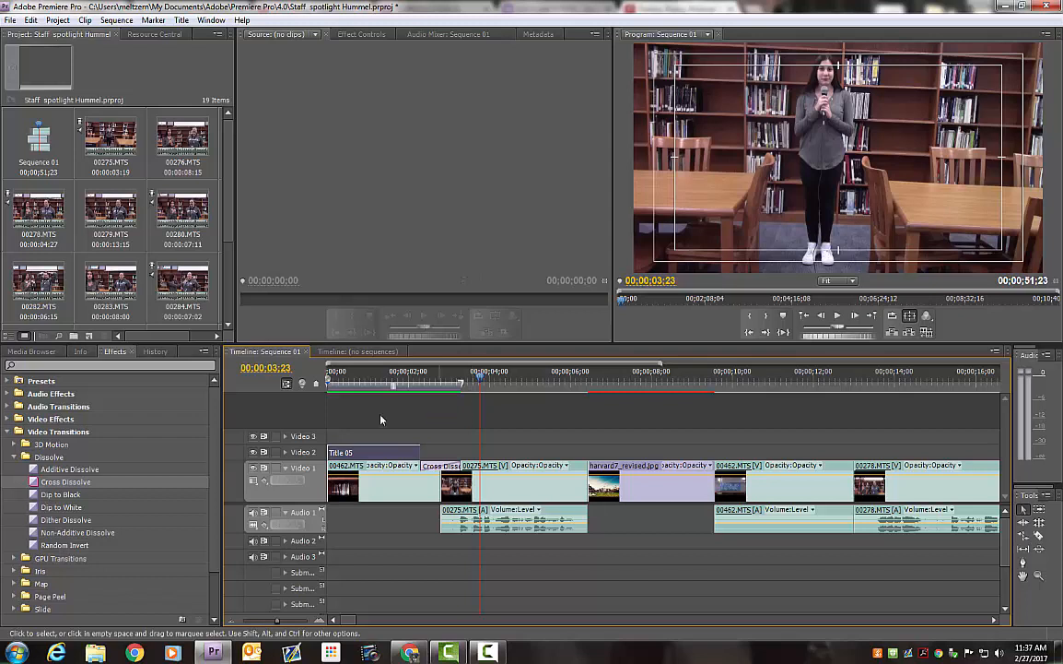
Open clip 00280.MTS in the Source monitor for viewing
{"action": "left_click", "coordinate": [17, 456]}
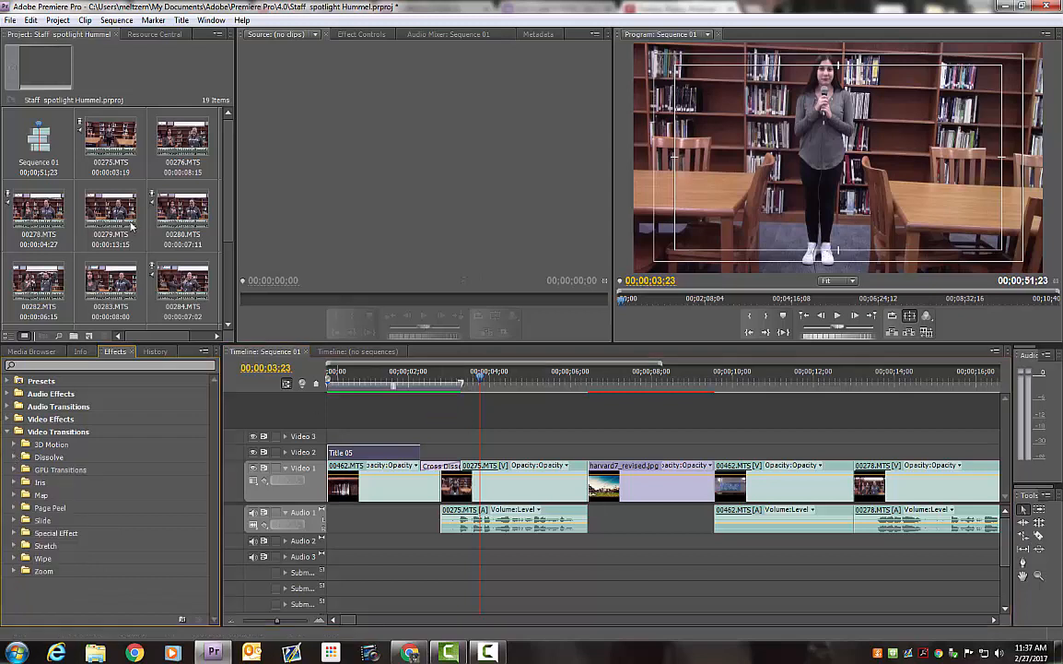
{"action": "left_click", "coordinate": [118, 201]}
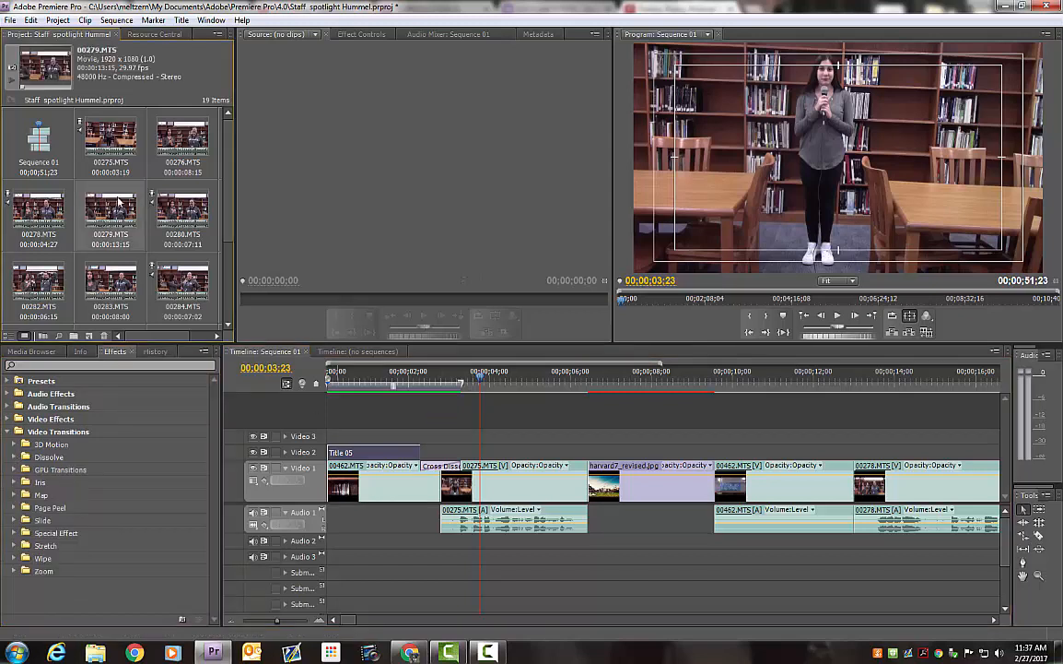
{"action": "left_click", "coordinate": [326, 164]}
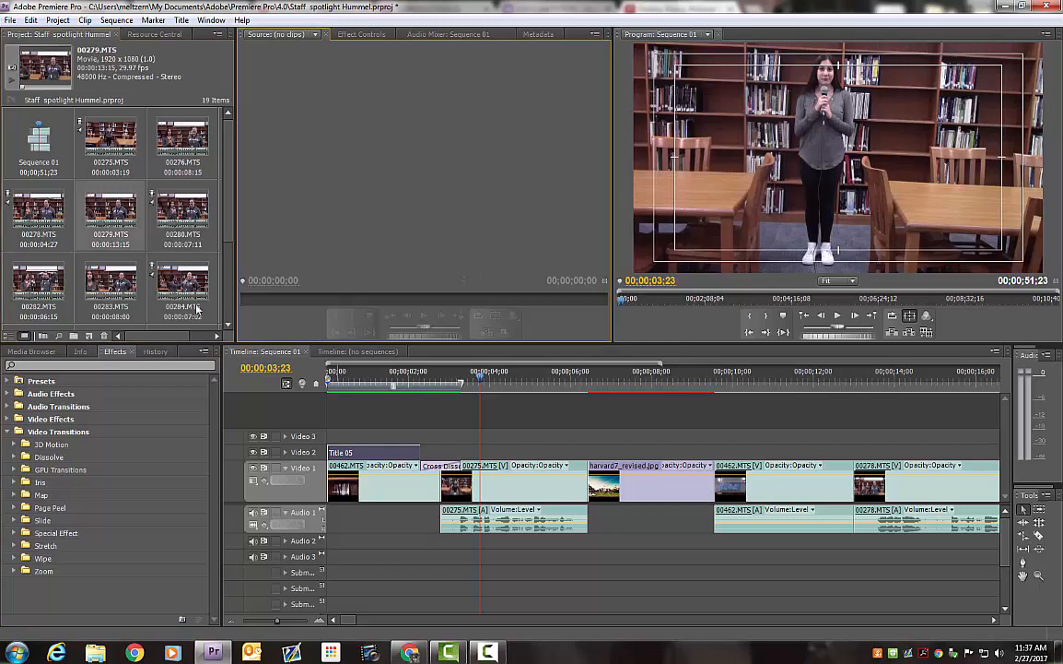
{"action": "double_click", "coordinate": [177, 218]}
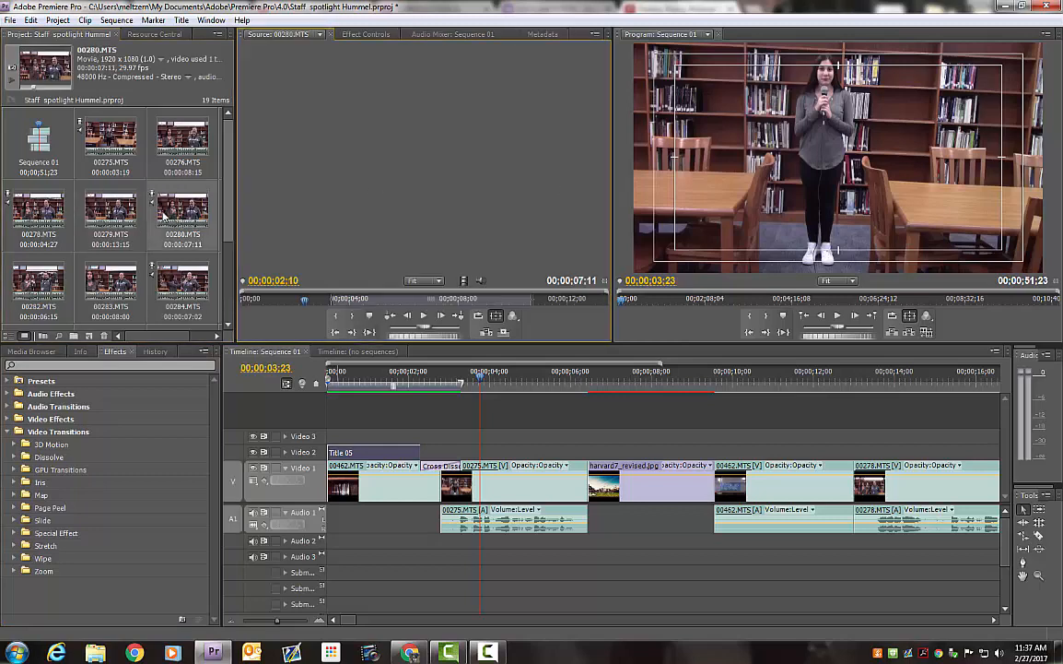
{"action": "left_click", "coordinate": [853, 208]}
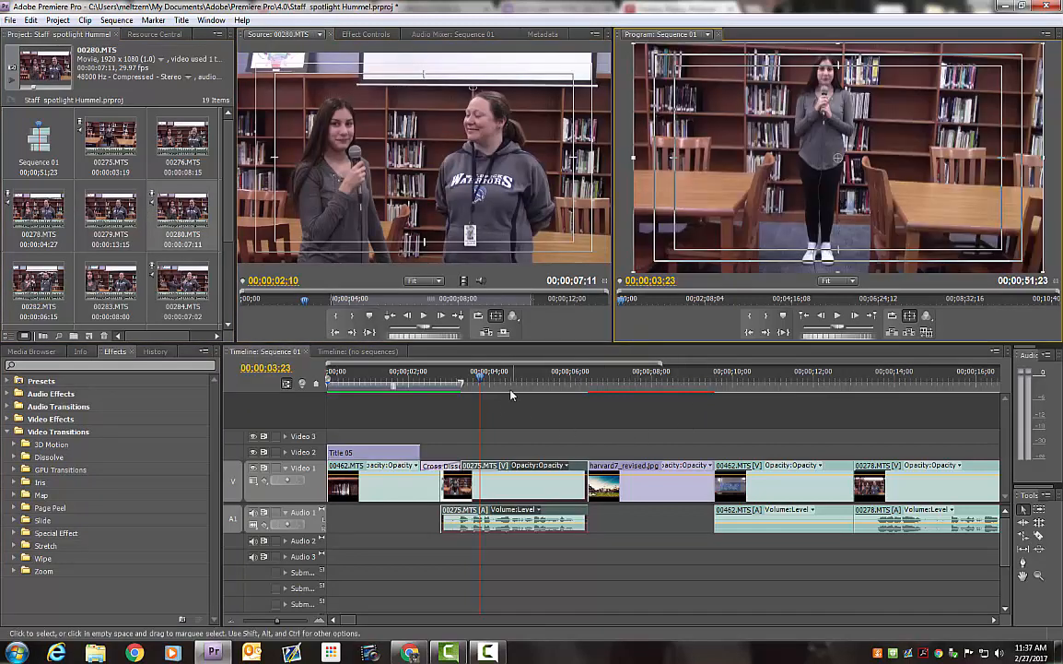
{"action": "left_click", "coordinate": [480, 378]}
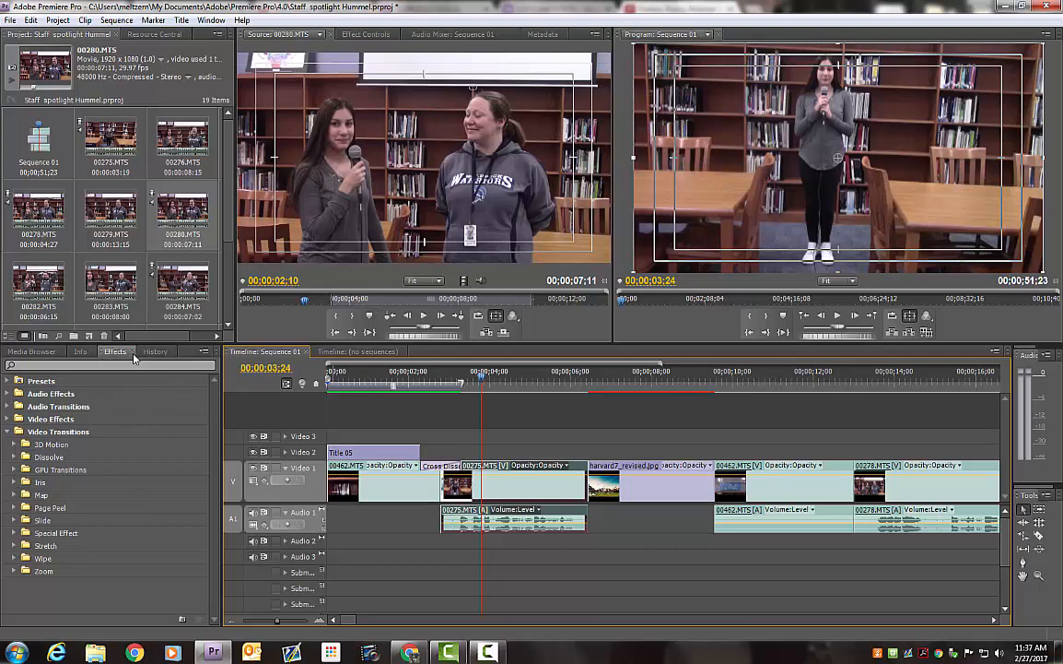
Apply the Dip to Black dissolve to the start of the first Video 1 clip and of Title 05 on Video 2
{"action": "left_click", "coordinate": [7, 432]}
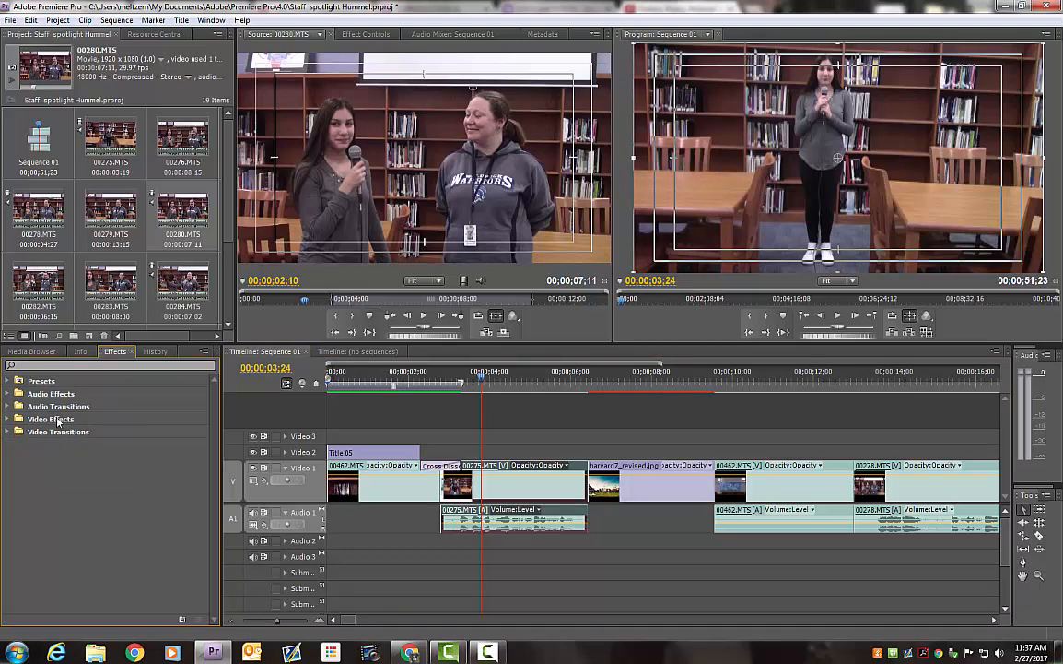
{"action": "left_click", "coordinate": [8, 432]}
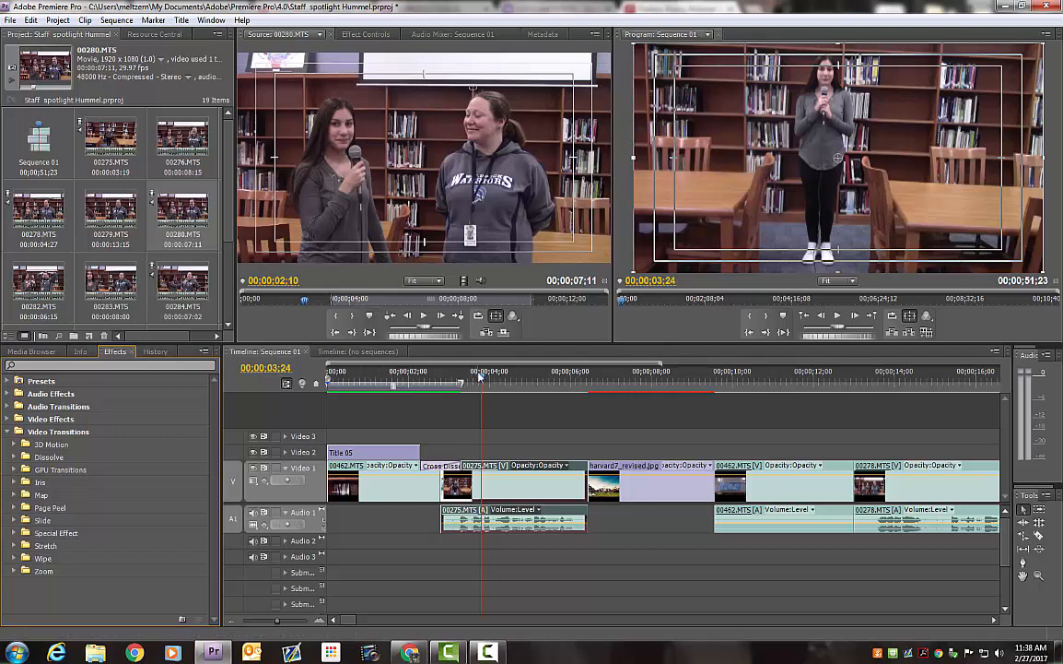
{"action": "left_click_drag", "start_coordinate": [480, 376], "coordinate": [287, 388]}
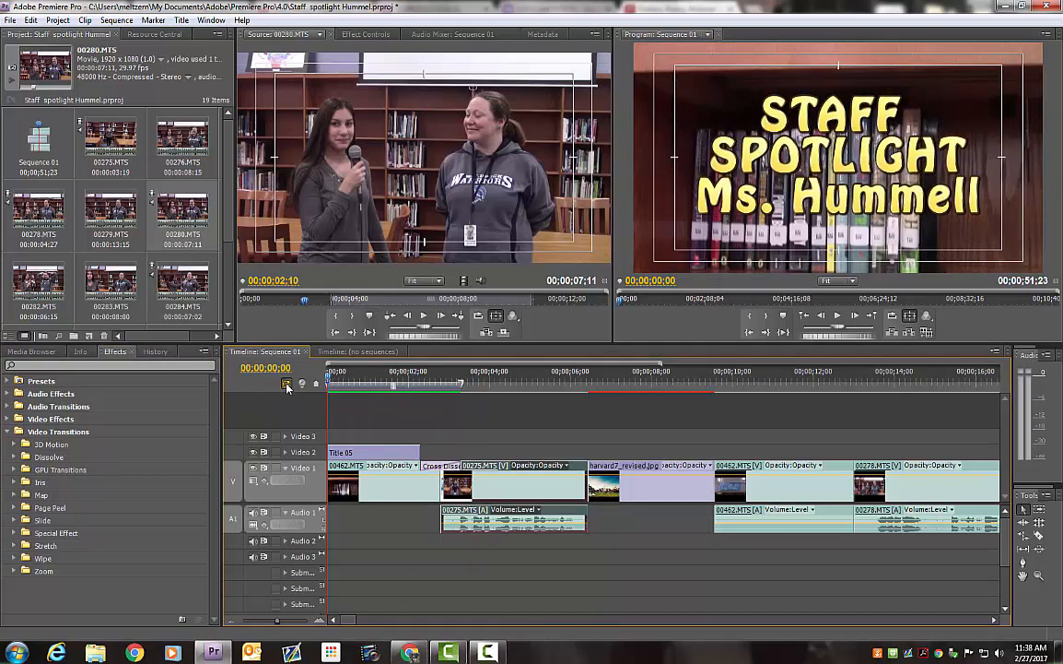
{"action": "mouse_move", "coordinate": [329, 376]}
{"action": "left_mouse_down"}
{"action": "mouse_move", "coordinate": [351, 376]}
{"action": "mouse_move", "coordinate": [315, 381]}
{"action": "left_mouse_up"}
{"action": "left_click", "coordinate": [14, 457]}
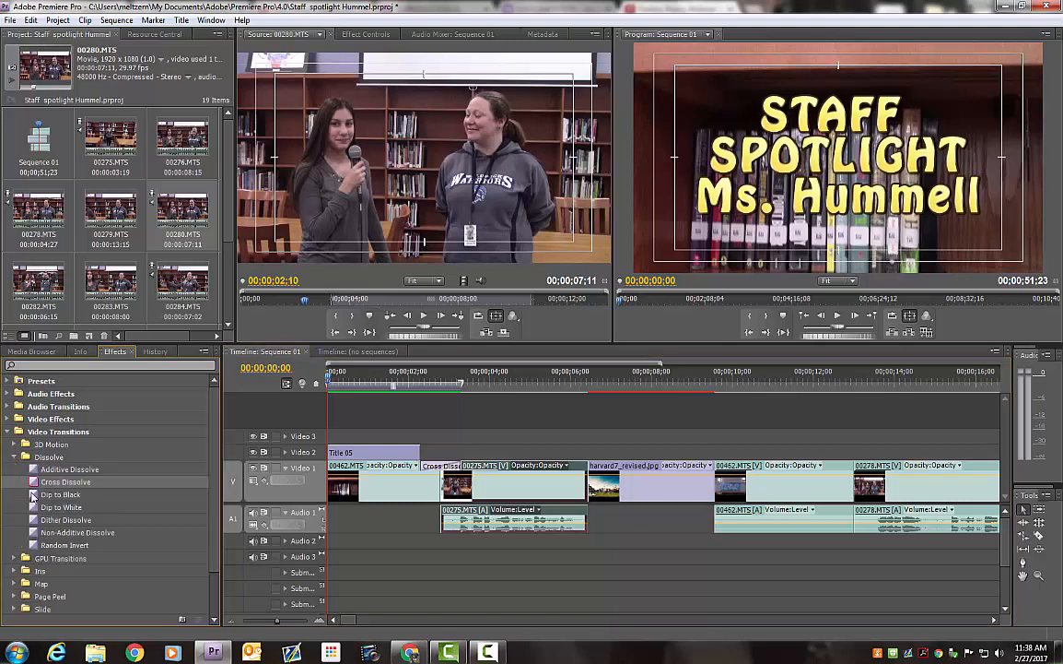
{"action": "left_click", "coordinate": [33, 496]}
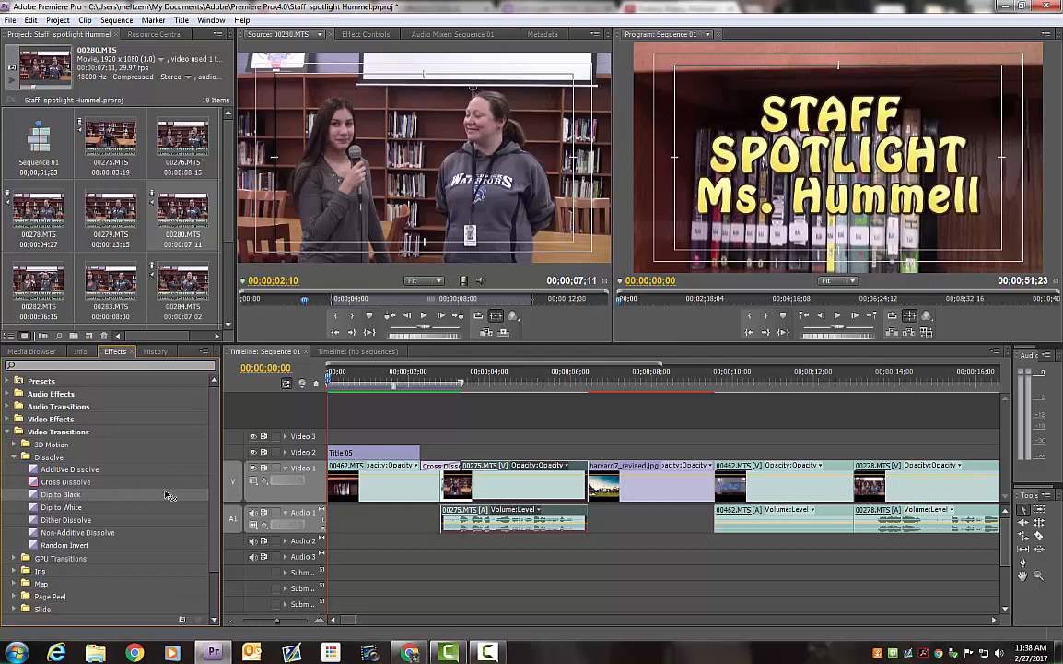
{"action": "left_click_drag", "start_coordinate": [167, 496], "coordinate": [336, 481]}
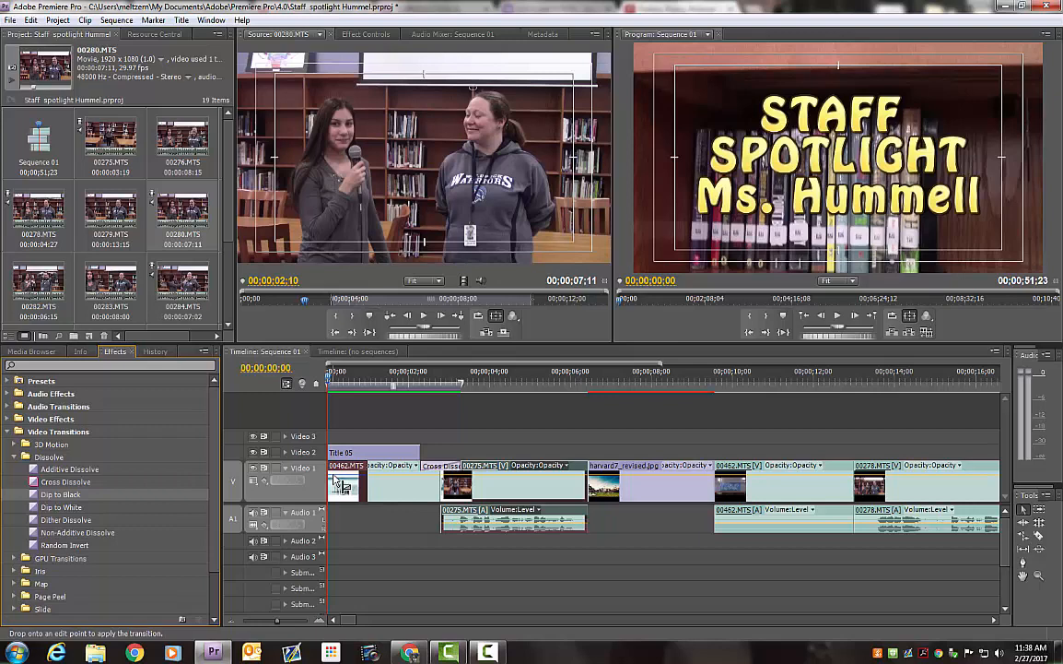
{"action": "left_click_drag", "start_coordinate": [336, 481], "coordinate": [337, 481]}
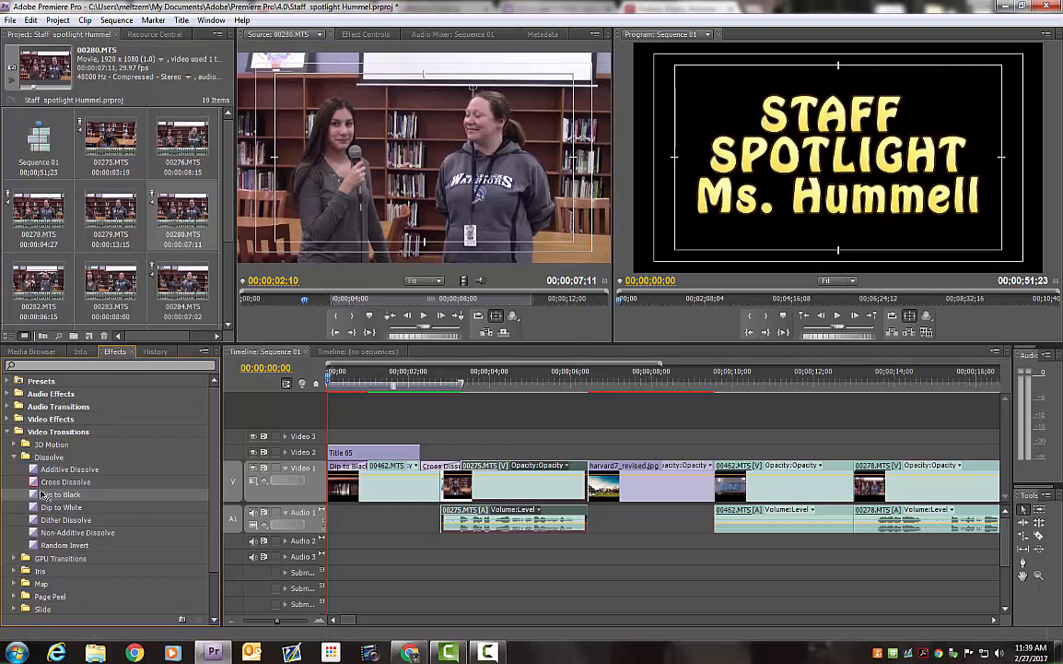
{"action": "left_click_drag", "start_coordinate": [43, 494], "coordinate": [343, 453]}
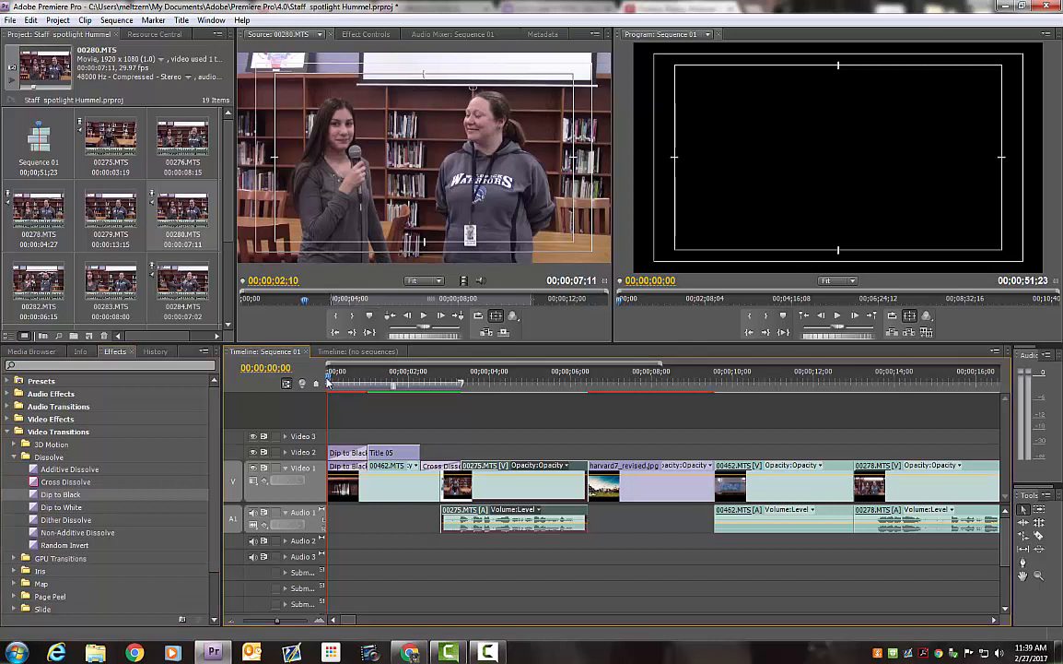
Play and scrub the first two seconds of the sequence to check the fade in from black
{"action": "mouse_move", "coordinate": [328, 381]}
{"action": "left_mouse_down"}
{"action": "mouse_move", "coordinate": [388, 388]}
{"action": "mouse_move", "coordinate": [335, 399]}
{"action": "left_mouse_up"}
{"action": "key", "text": "space"}
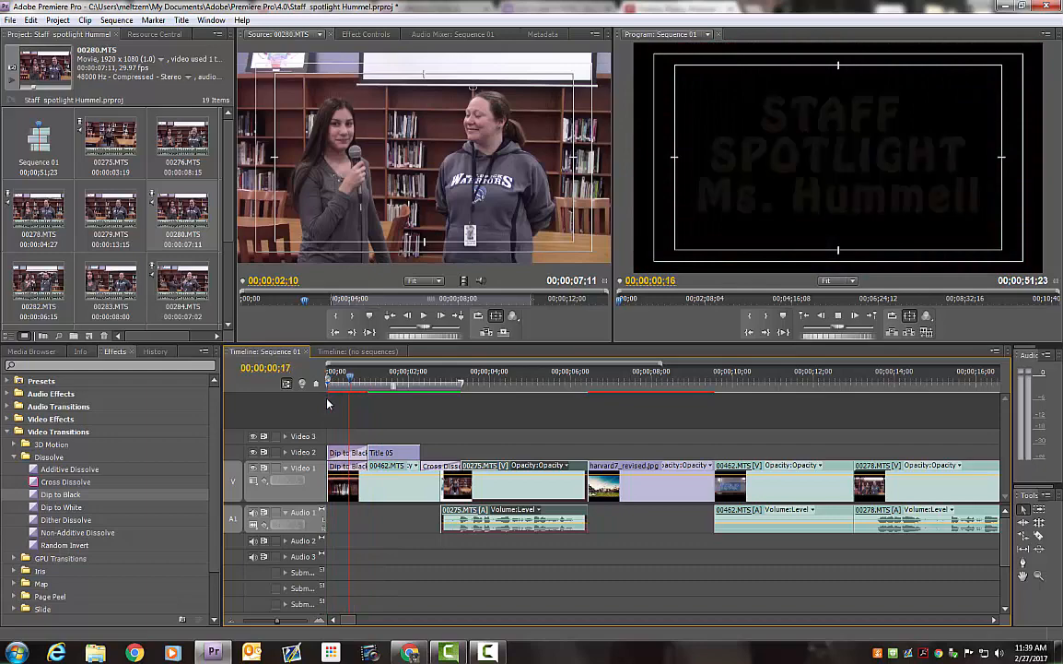
{"action": "key", "text": "space"}
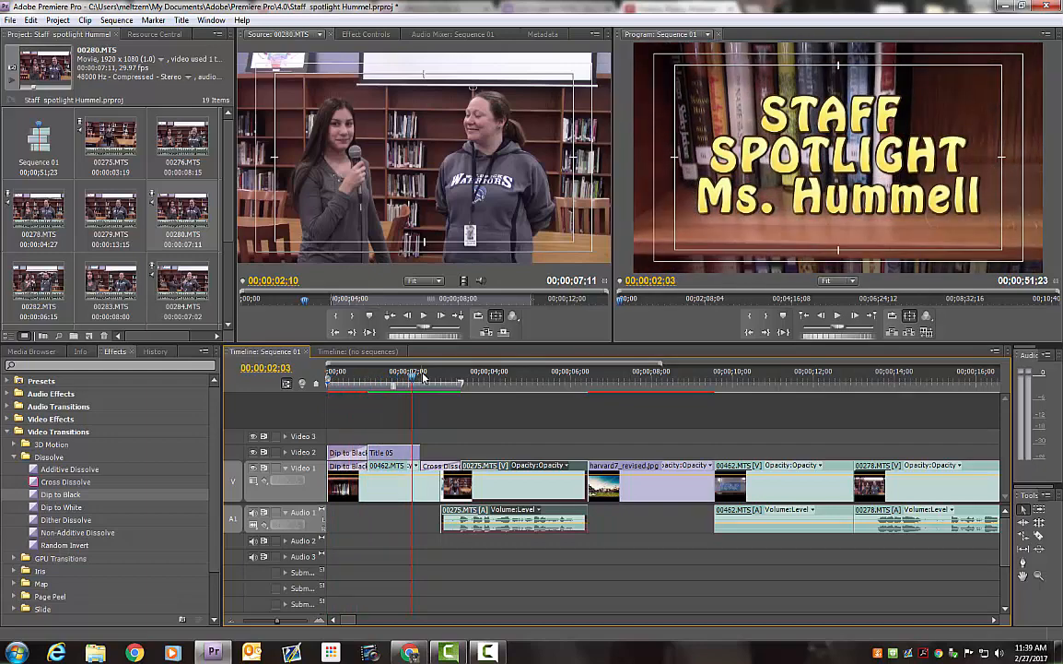
{"action": "left_click_drag", "start_coordinate": [424, 378], "coordinate": [333, 403]}
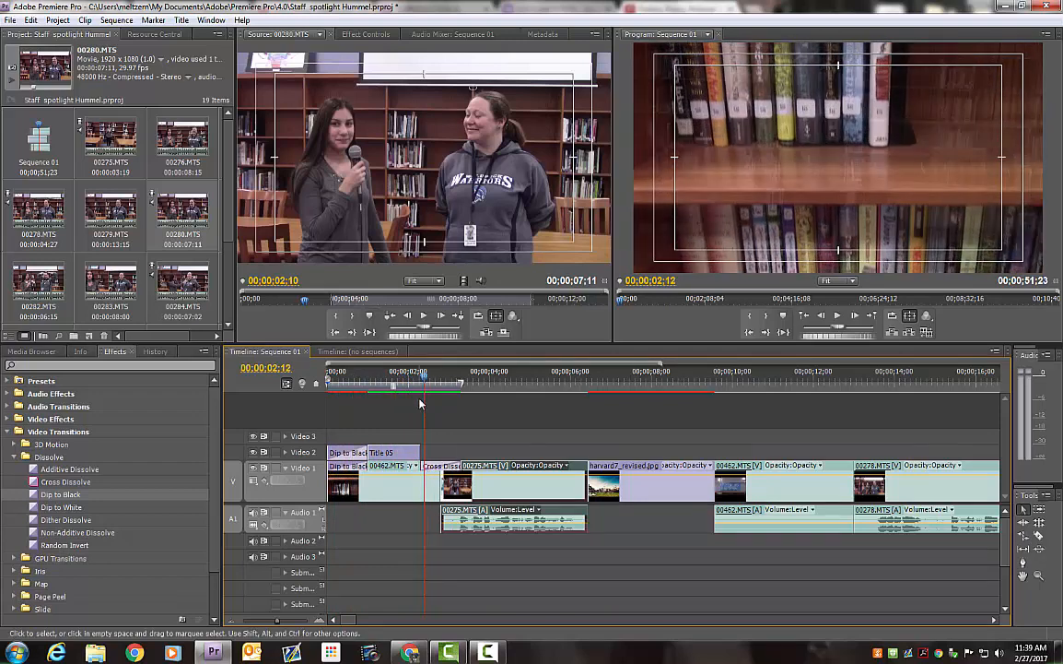
Apply the Dip to Black dissolve to the end of the final clip 00286.MTS and of Title 06 above it
{"action": "key", "text": "End"}
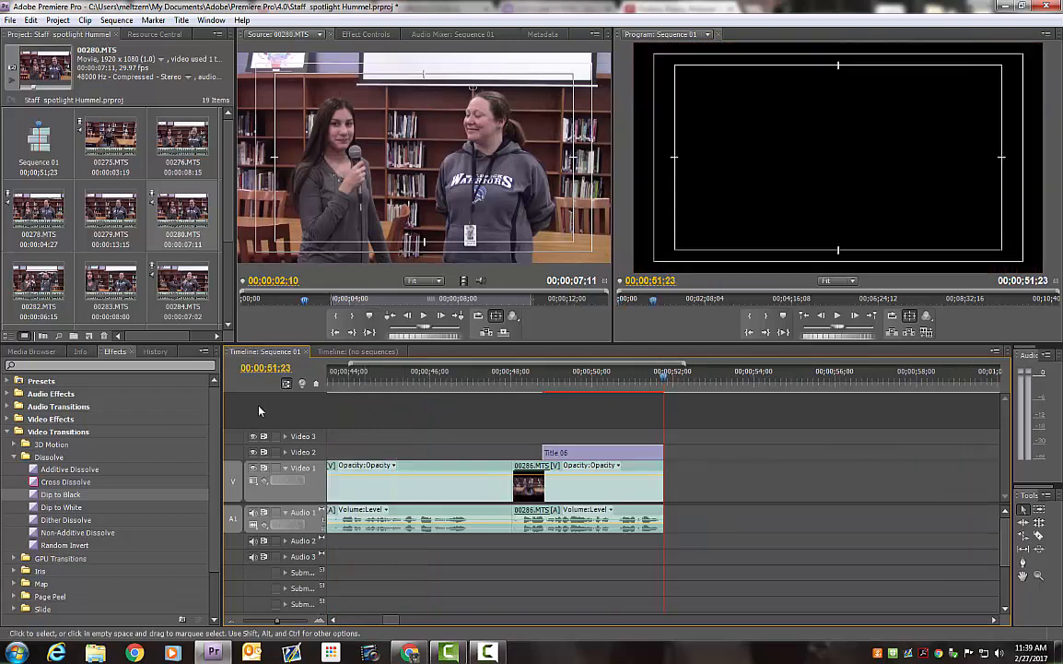
{"action": "left_click_drag", "start_coordinate": [564, 379], "coordinate": [657, 429]}
{"action": "key", "text": "space"}
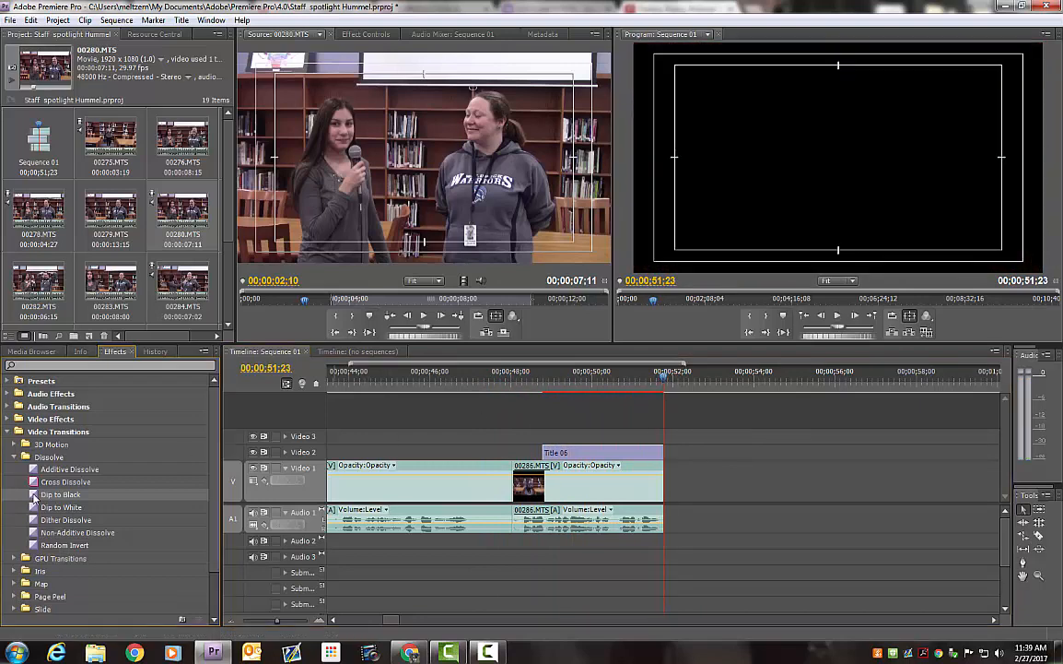
{"action": "left_click_drag", "start_coordinate": [34, 498], "coordinate": [287, 492]}
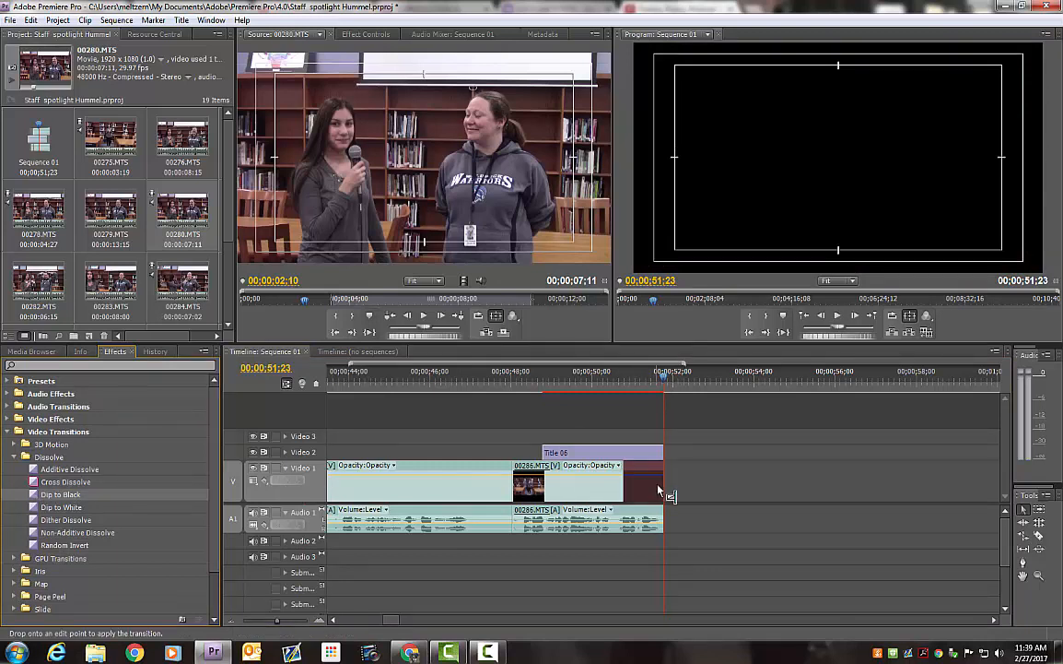
{"action": "left_click_drag", "start_coordinate": [661, 493], "coordinate": [661, 493]}
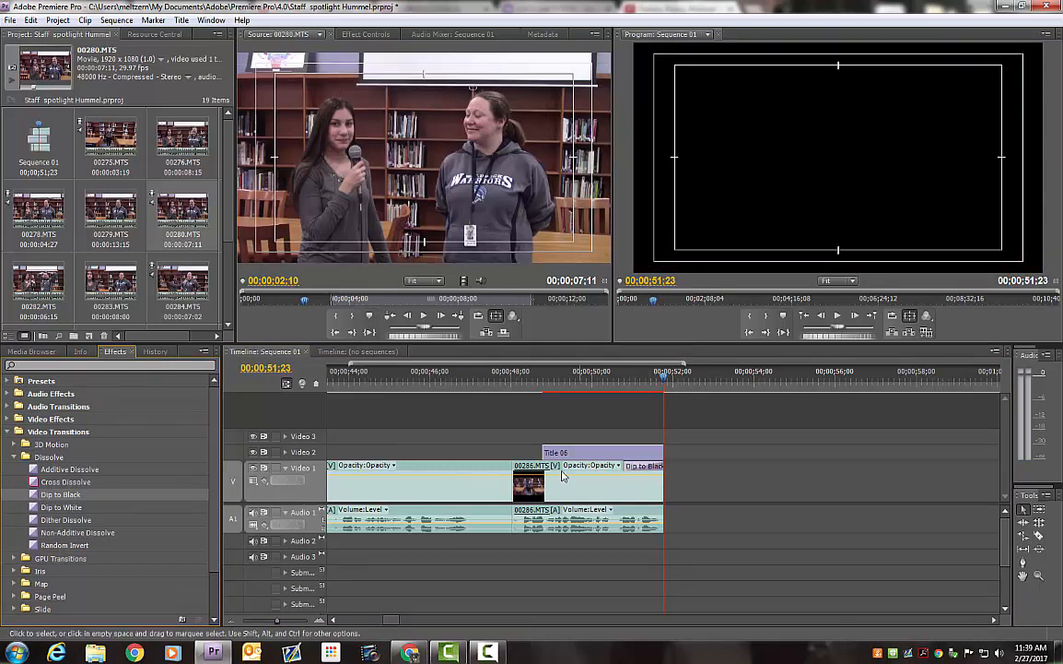
{"action": "left_click_drag", "start_coordinate": [92, 494], "coordinate": [710, 412]}
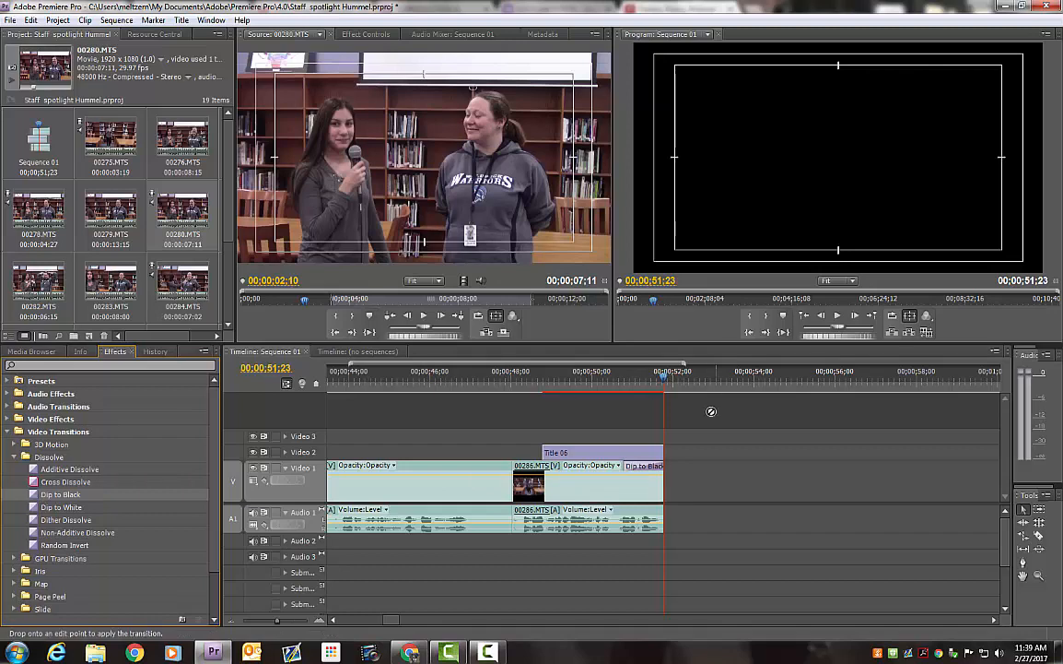
{"action": "left_click_drag", "start_coordinate": [658, 448], "coordinate": [658, 449]}
Scrub through the end of the sequence to check the fade out to black
{"action": "left_click", "coordinate": [590, 376]}
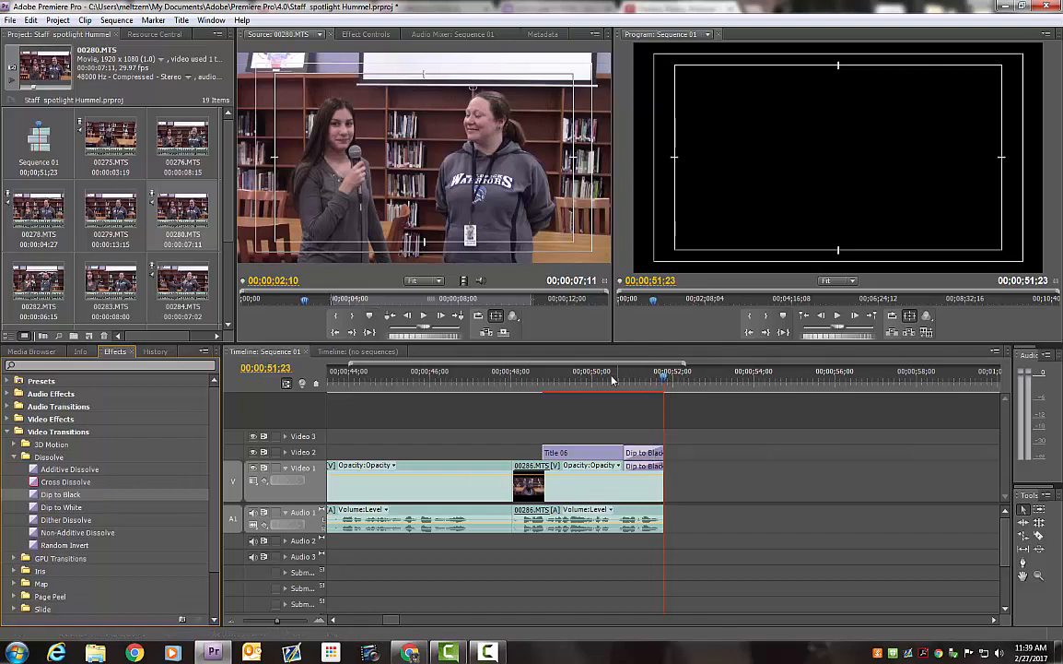
{"action": "left_click", "coordinate": [566, 386]}
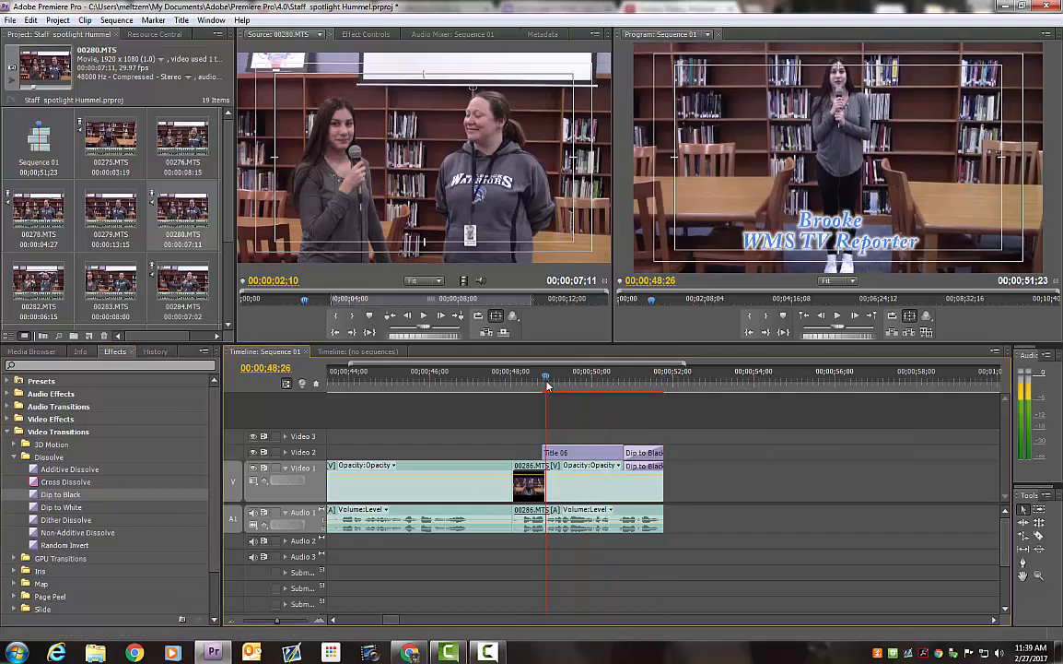
{"action": "left_click_drag", "start_coordinate": [565, 388], "coordinate": [670, 396]}
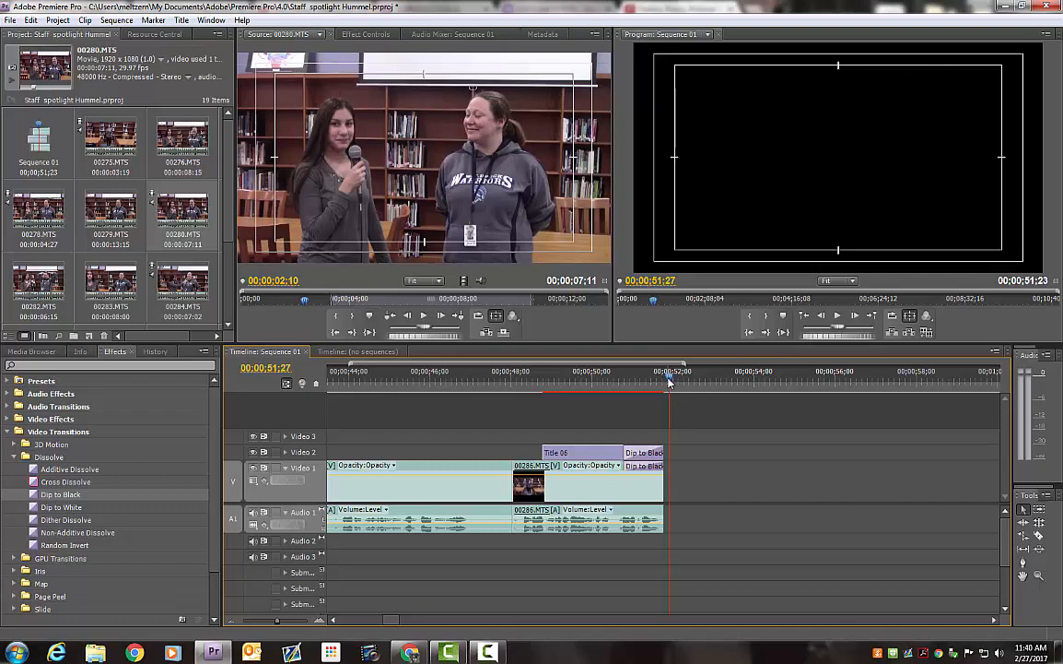
Apply a Cross Dissolve at the cut between clip 00275.MTS and harvard7_revised.jpg on Video 1
{"action": "key", "text": "Home"}
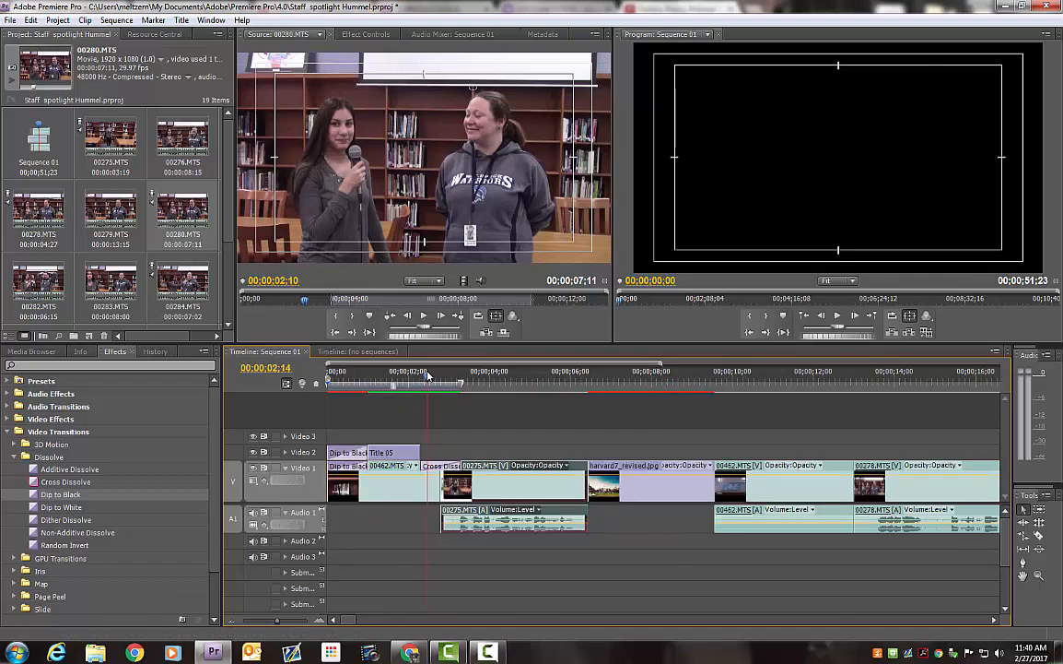
{"action": "left_click_drag", "start_coordinate": [427, 373], "coordinate": [446, 397]}
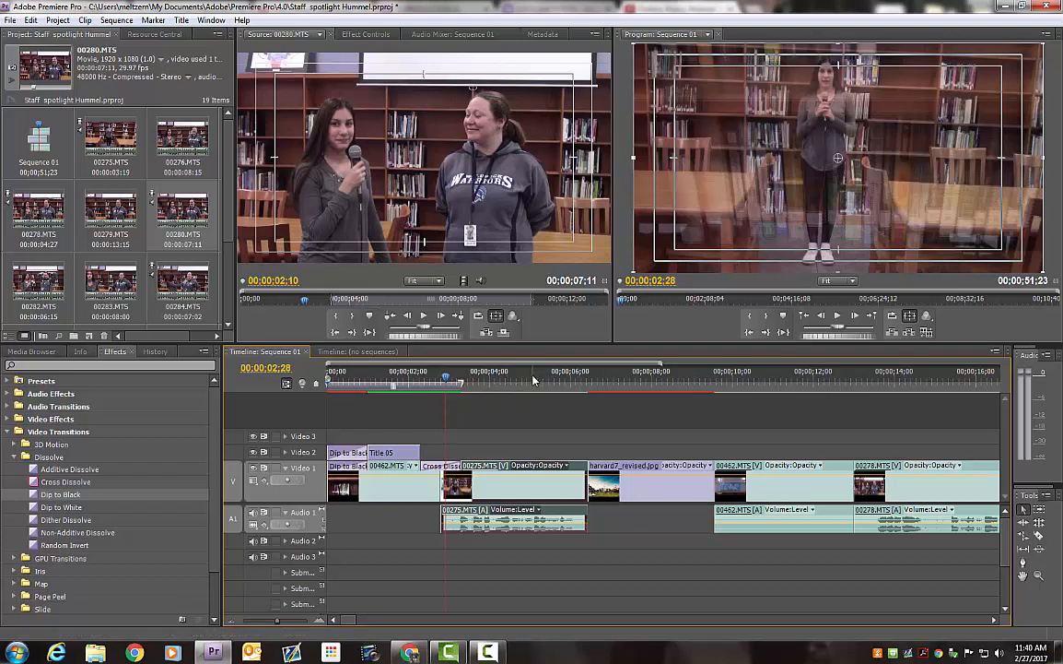
{"action": "left_click_drag", "start_coordinate": [539, 381], "coordinate": [694, 402]}
{"action": "left_click_drag", "start_coordinate": [800, 421], "coordinate": [585, 486]}
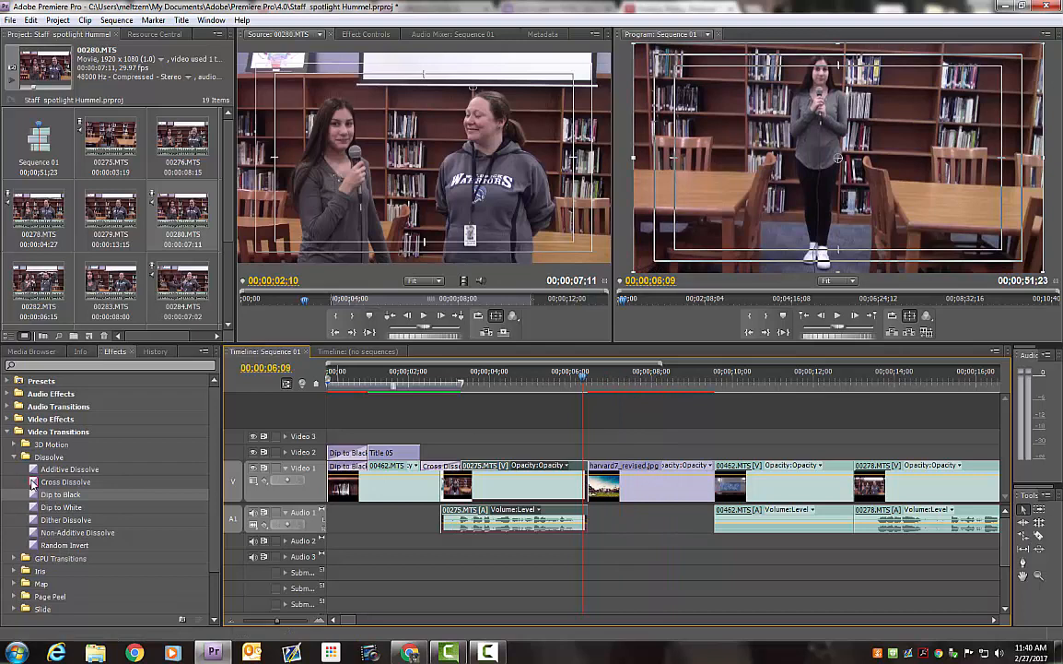
{"action": "left_click_drag", "start_coordinate": [34, 482], "coordinate": [594, 486]}
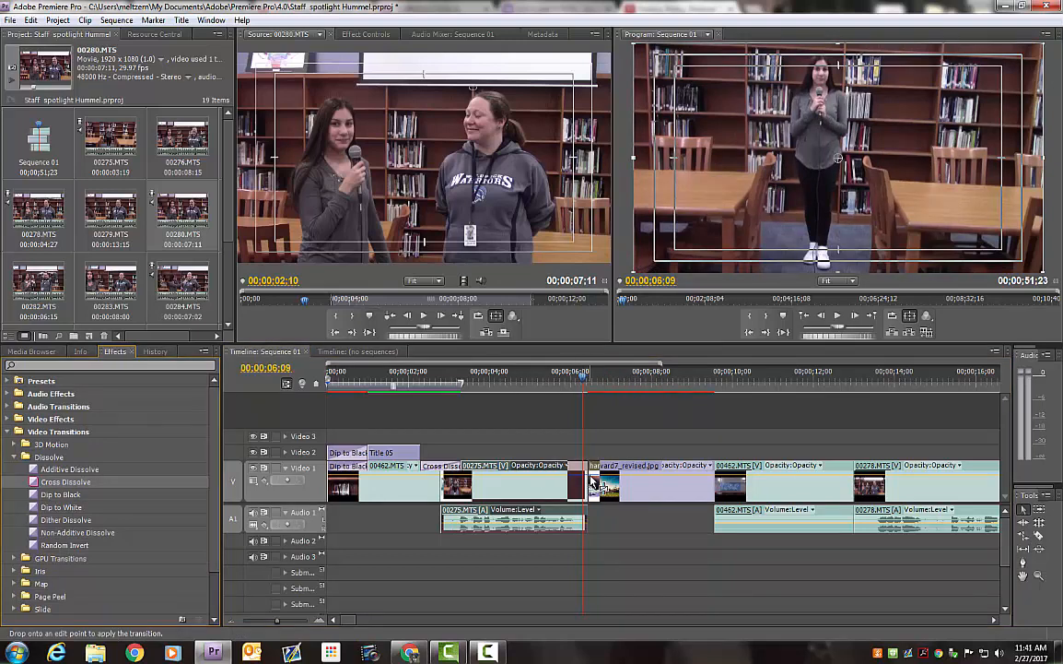
{"action": "left_click_drag", "start_coordinate": [595, 484], "coordinate": [579, 505]}
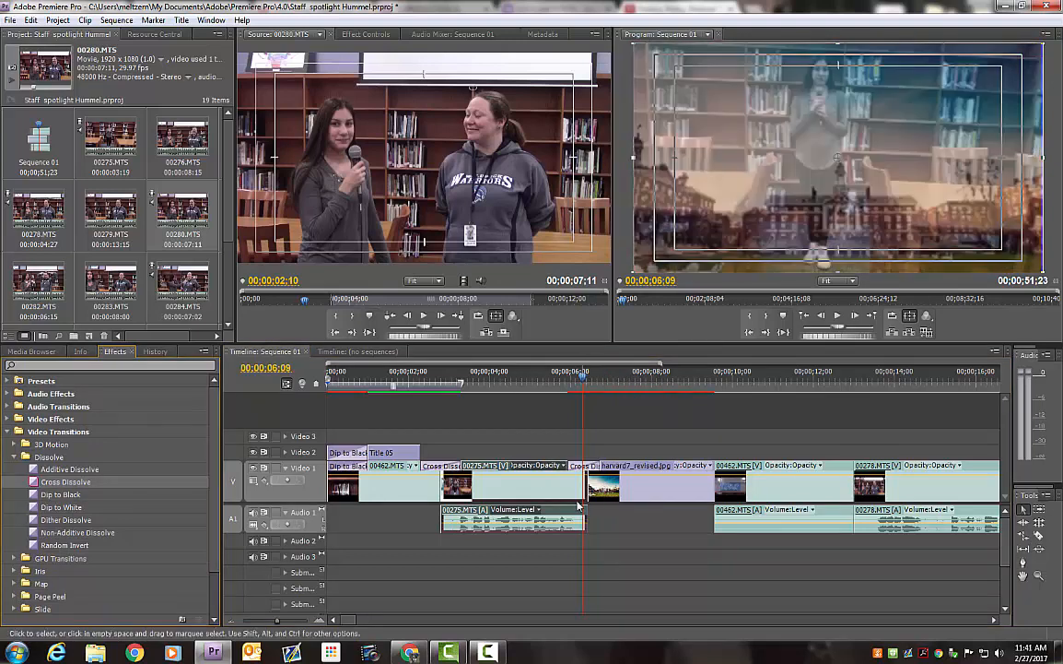
Scrub through the cross dissolve into harvard7_revised.jpg and on to just before the image's end
{"action": "left_click", "coordinate": [570, 380]}
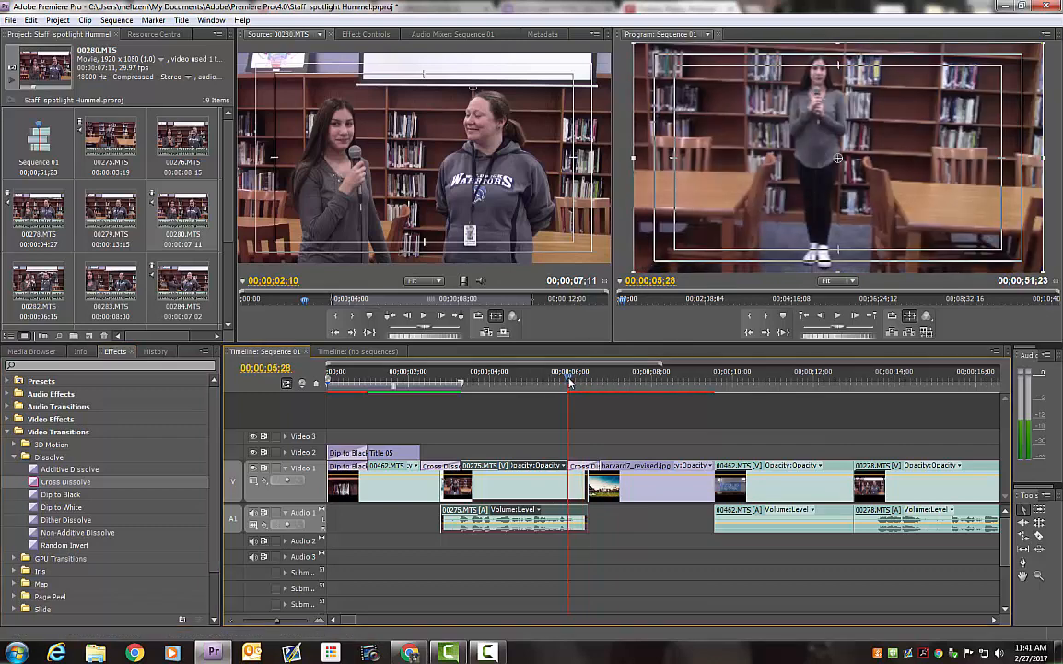
{"action": "left_click", "coordinate": [535, 381]}
{"action": "left_click_drag", "start_coordinate": [535, 381], "coordinate": [701, 408]}
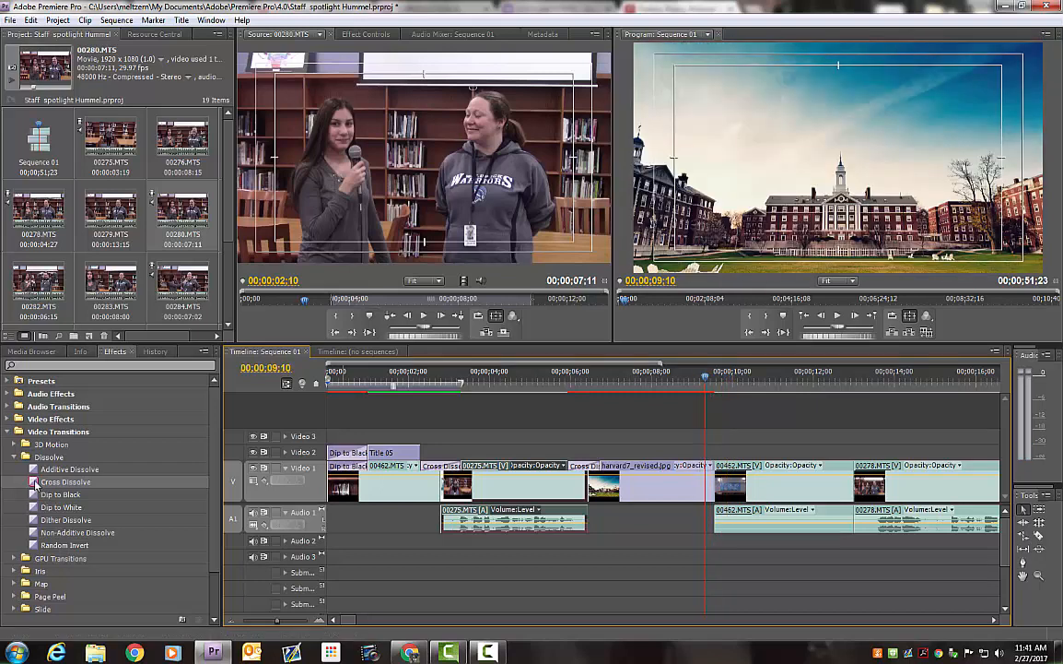
Try a Cross Dissolve at the cut between harvard7_revised.jpg and the following 00462.MTS clip, and delete it after previewing
{"action": "left_click_drag", "start_coordinate": [33, 482], "coordinate": [341, 467]}
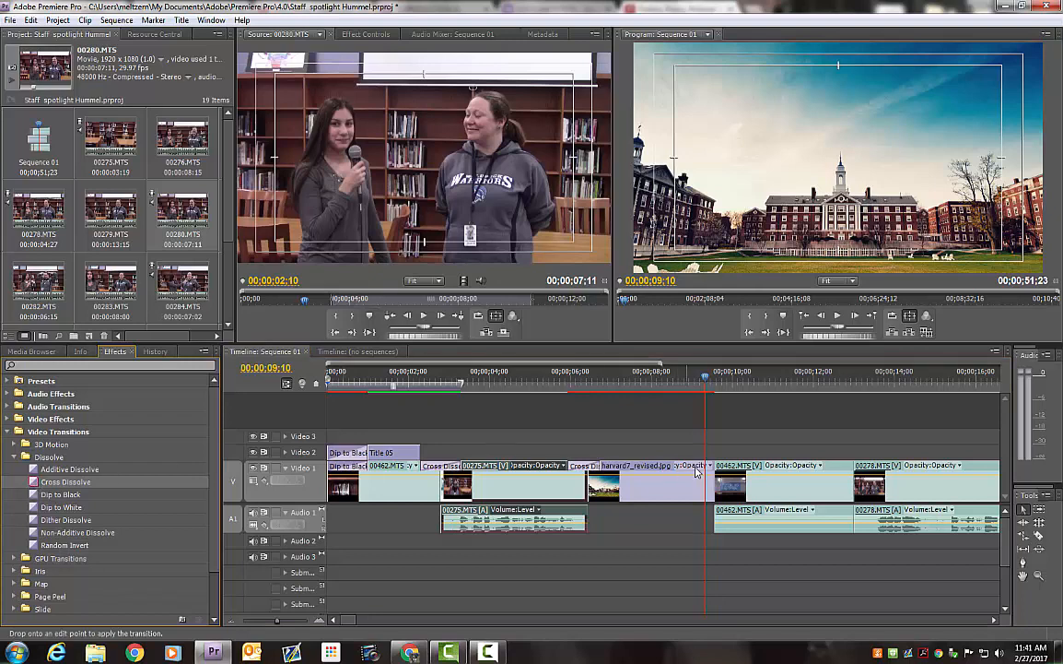
{"action": "left_click_drag", "start_coordinate": [698, 472], "coordinate": [719, 475]}
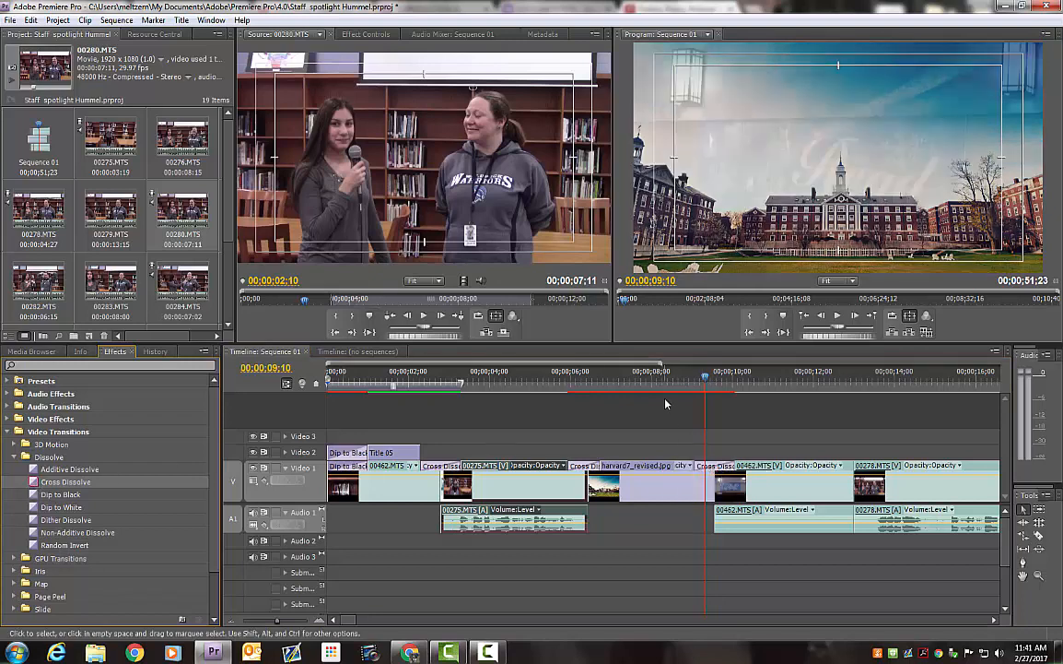
{"action": "left_click", "coordinate": [688, 380]}
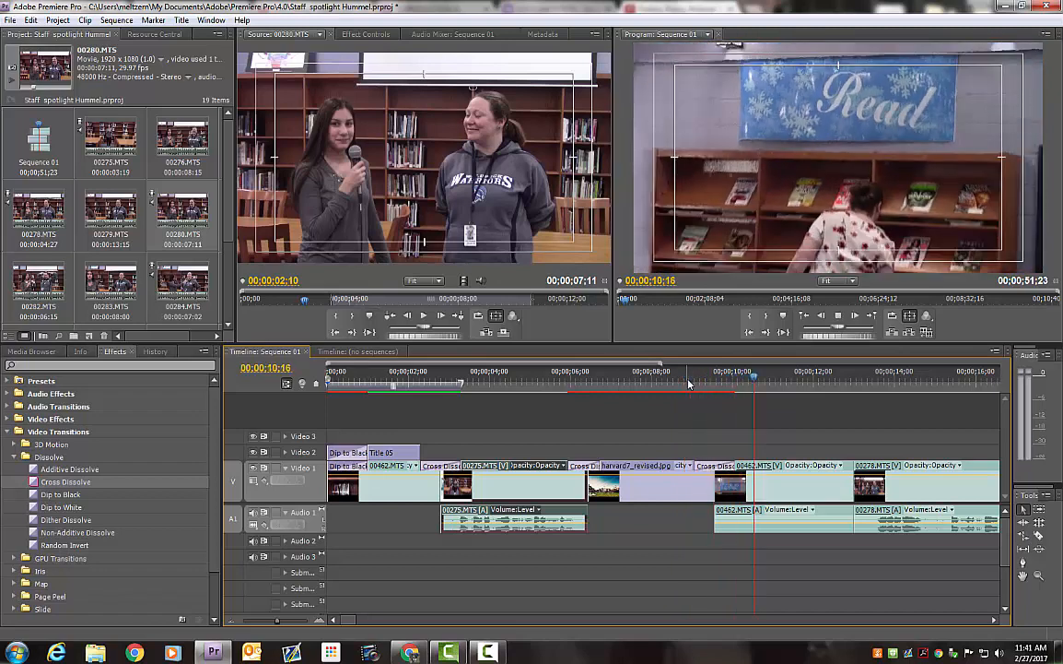
{"action": "key", "text": "space"}
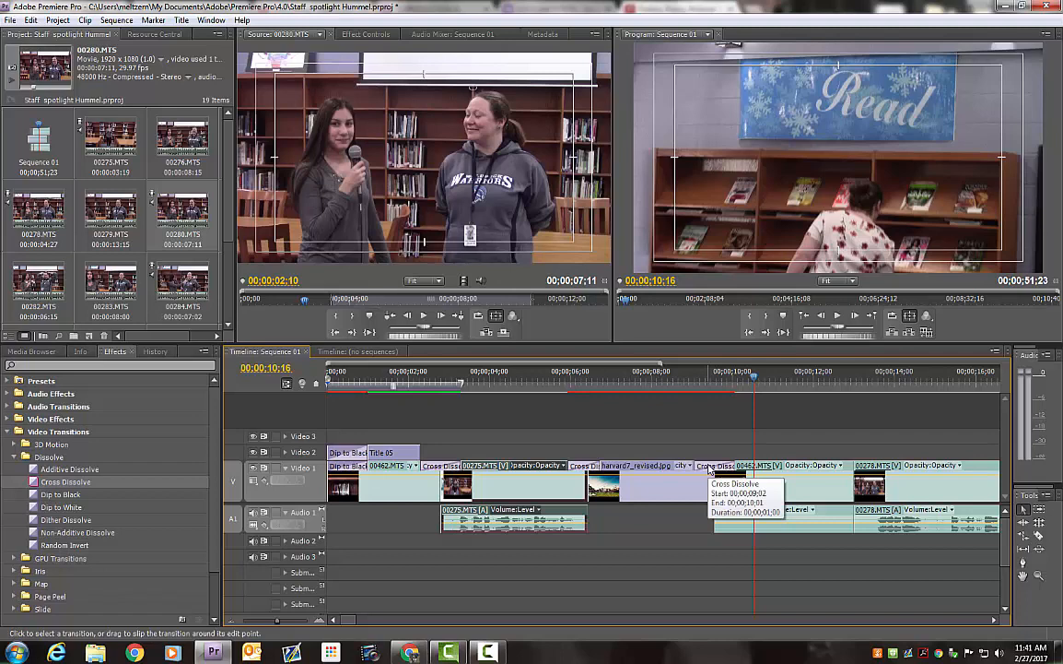
{"action": "left_click", "coordinate": [709, 467]}
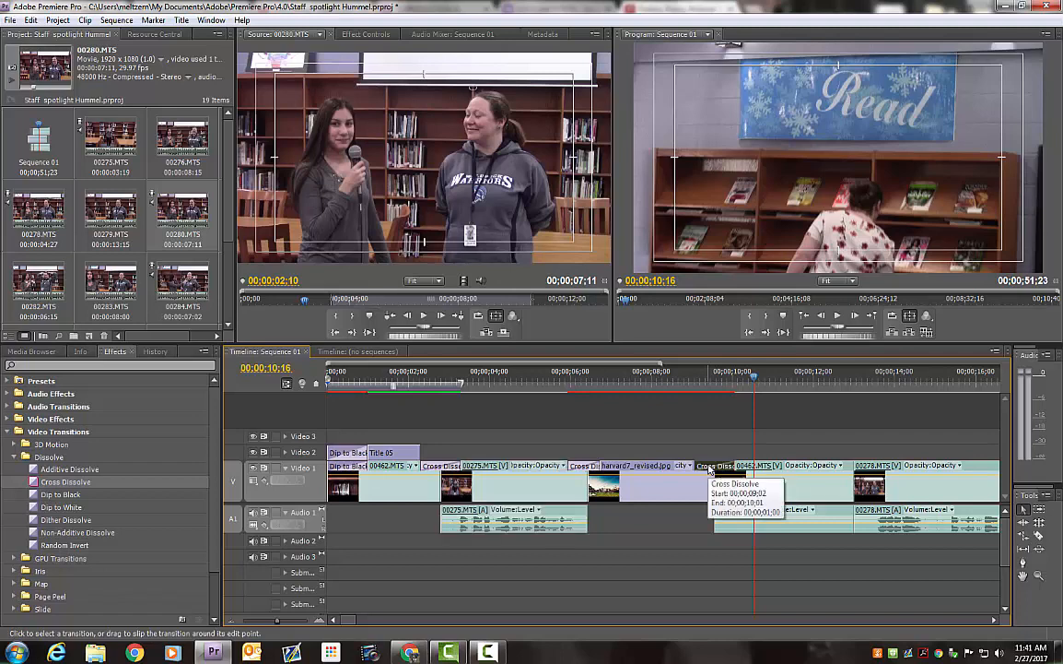
{"action": "key", "text": "Delete"}
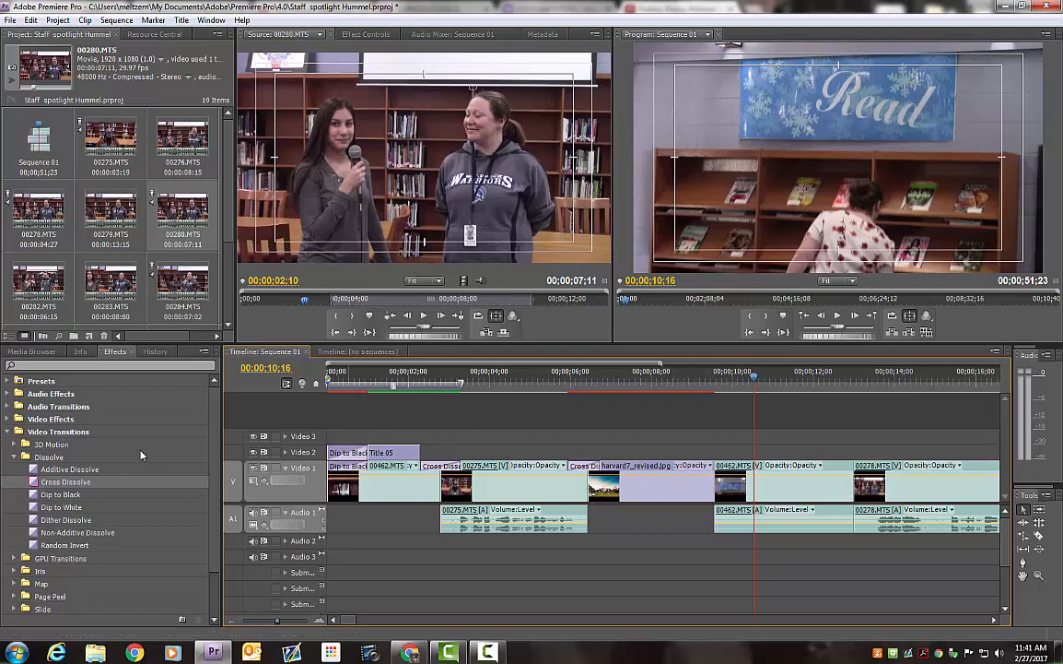
Try the Slide transition at the cut between harvard7_revised.jpg and 00462.MTS, and delete it after previewing
{"action": "scroll", "coordinate": [197, 489], "scroll_direction": "down", "scroll_amount": 2}
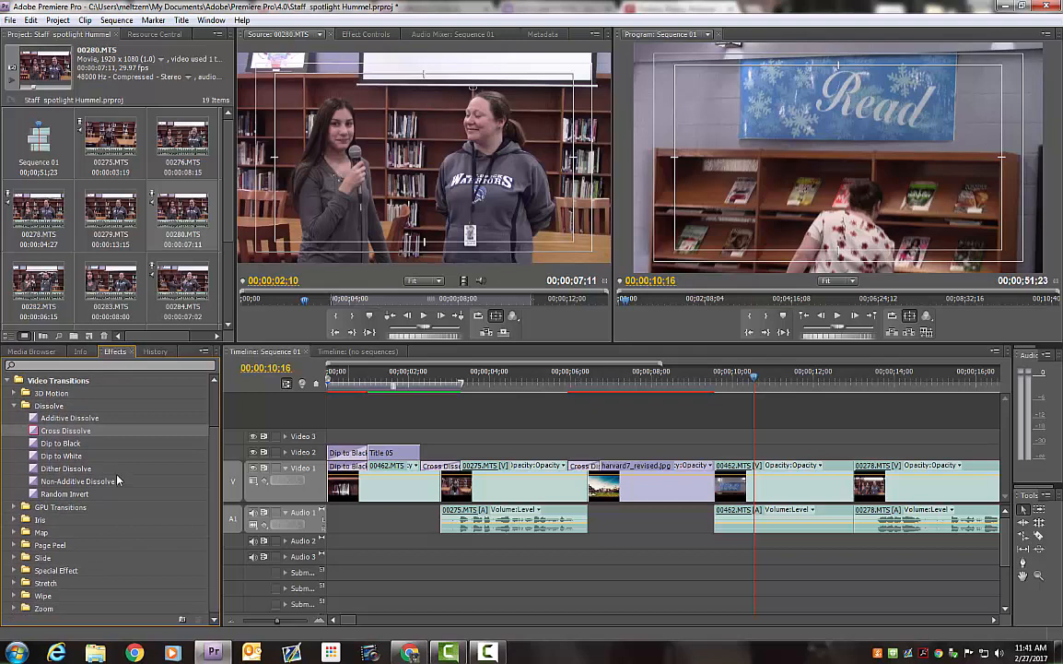
{"action": "left_click", "coordinate": [15, 557]}
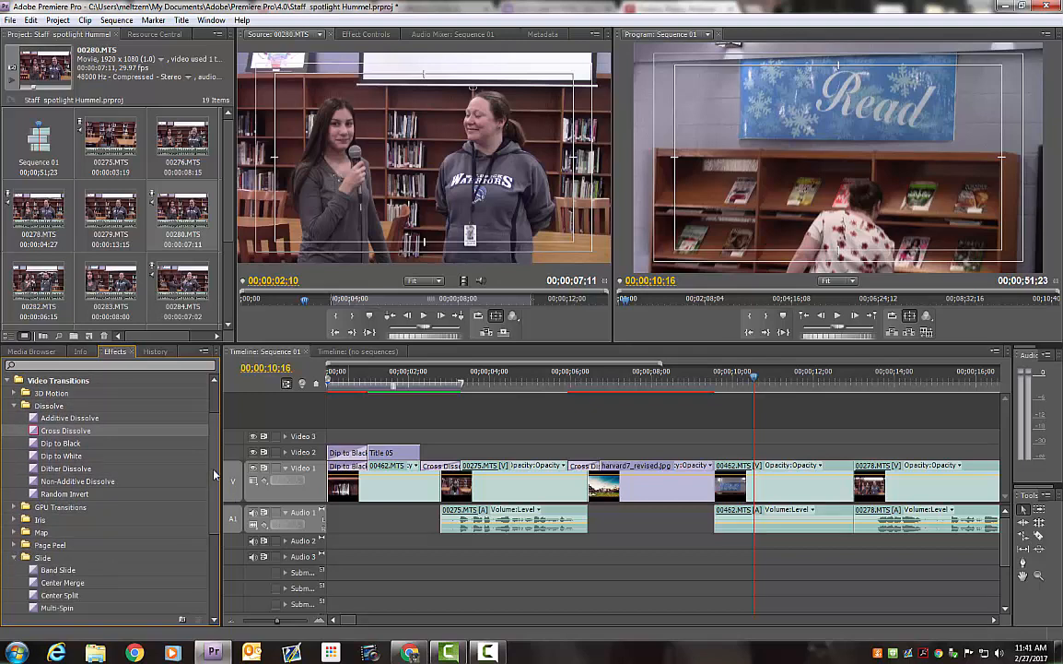
{"action": "scroll", "coordinate": [196, 440], "scroll_direction": "down", "scroll_amount": 5}
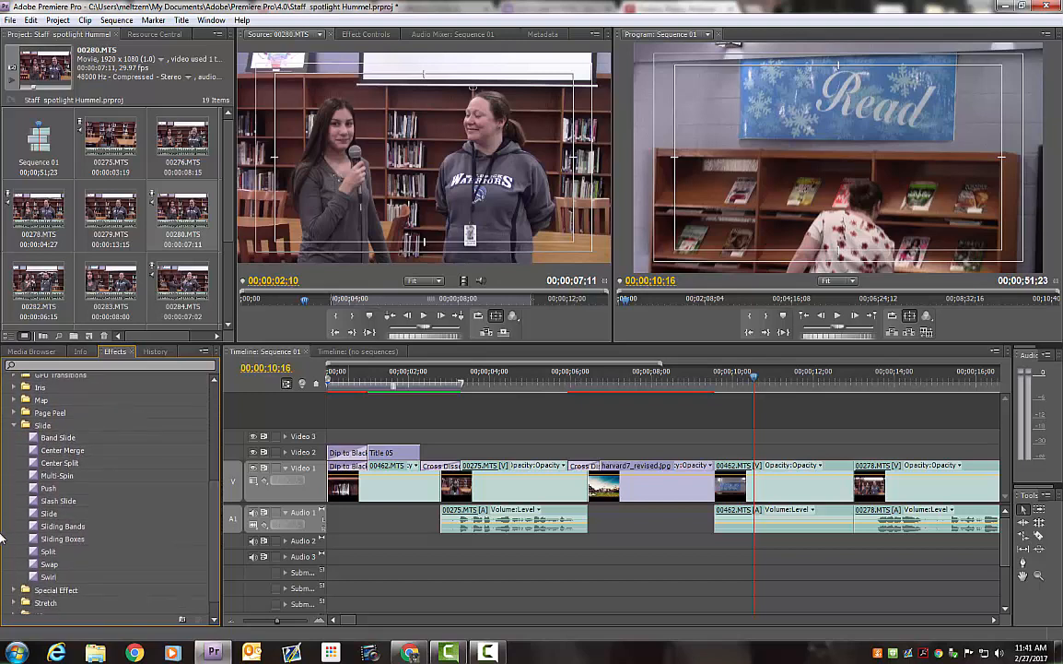
{"action": "left_click_drag", "start_coordinate": [29, 516], "coordinate": [531, 487]}
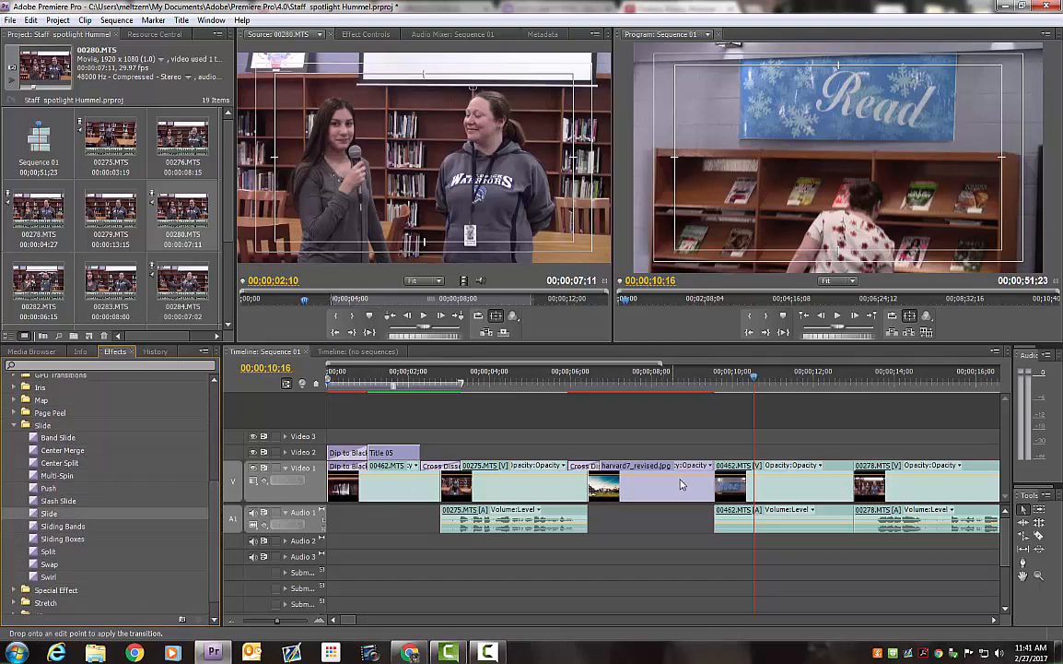
{"action": "left_click_drag", "start_coordinate": [681, 485], "coordinate": [709, 483]}
{"action": "left_click", "coordinate": [698, 385]}
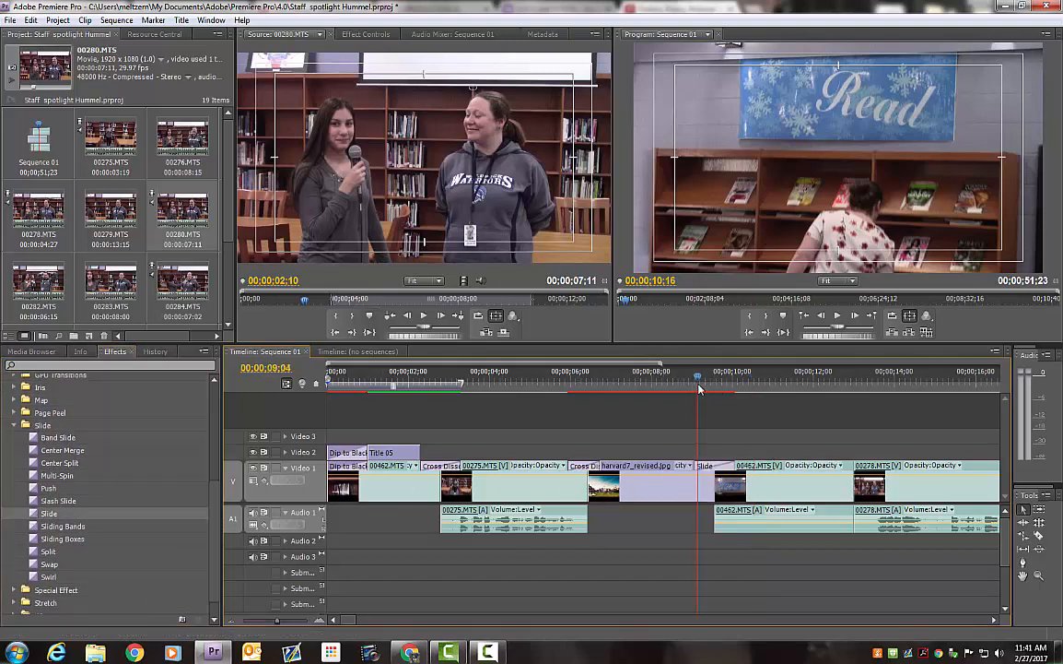
{"action": "left_click_drag", "start_coordinate": [699, 387], "coordinate": [693, 388]}
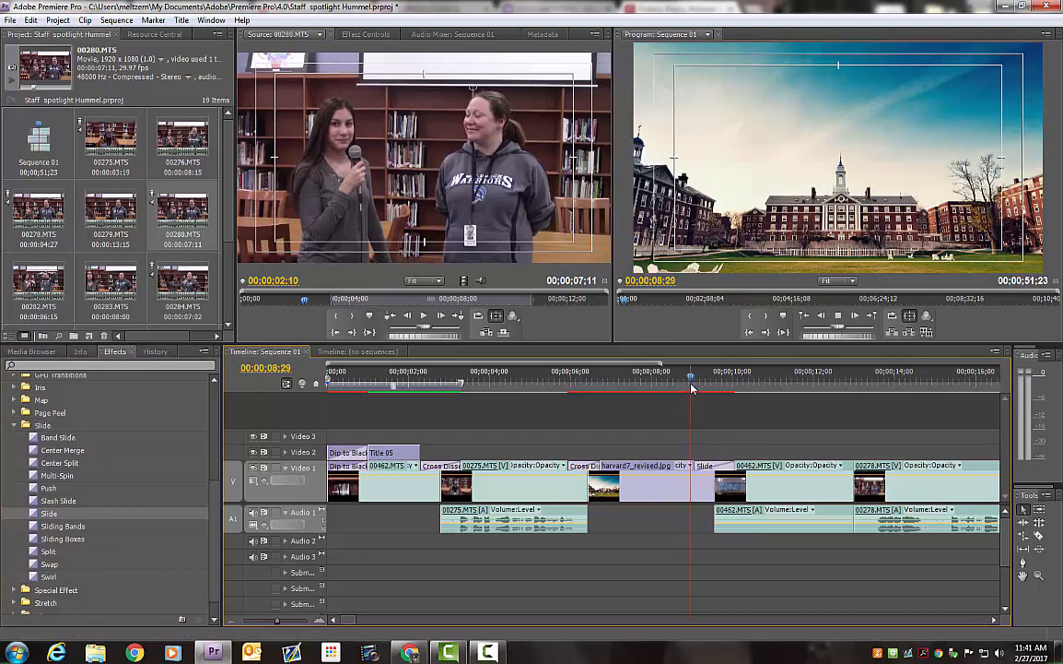
{"action": "key", "text": "space"}
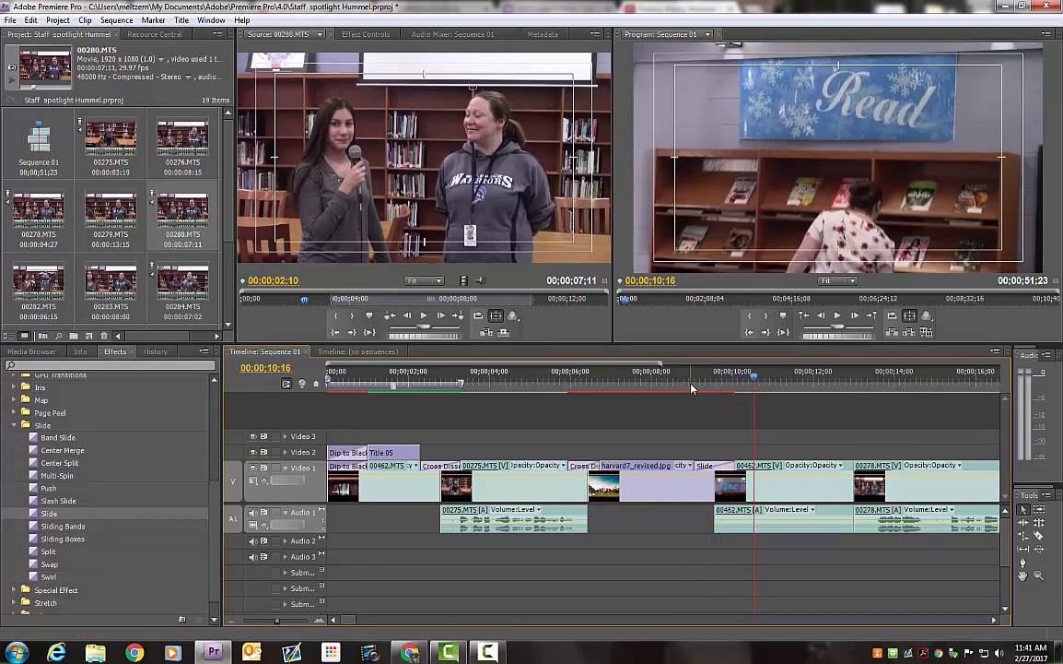
{"action": "left_click", "coordinate": [724, 466]}
{"action": "key", "text": "Delete"}
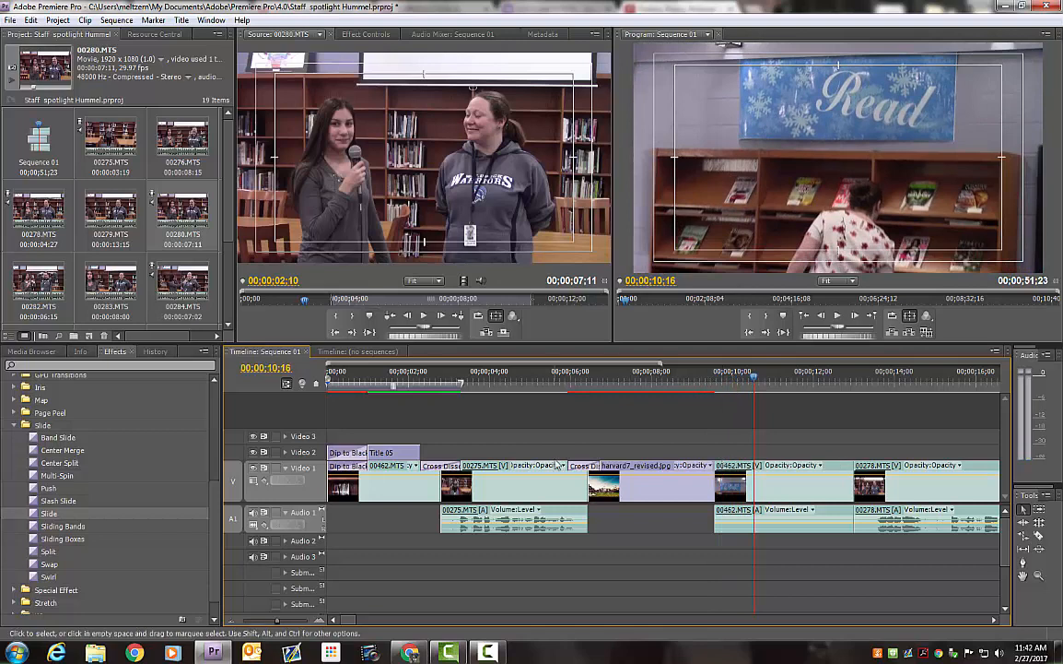
Apply the Swirl transition at the cut between harvard7_revised.jpg and 00462.MTS on Video 1, and play through it
{"action": "left_click_drag", "start_coordinate": [41, 579], "coordinate": [724, 484]}
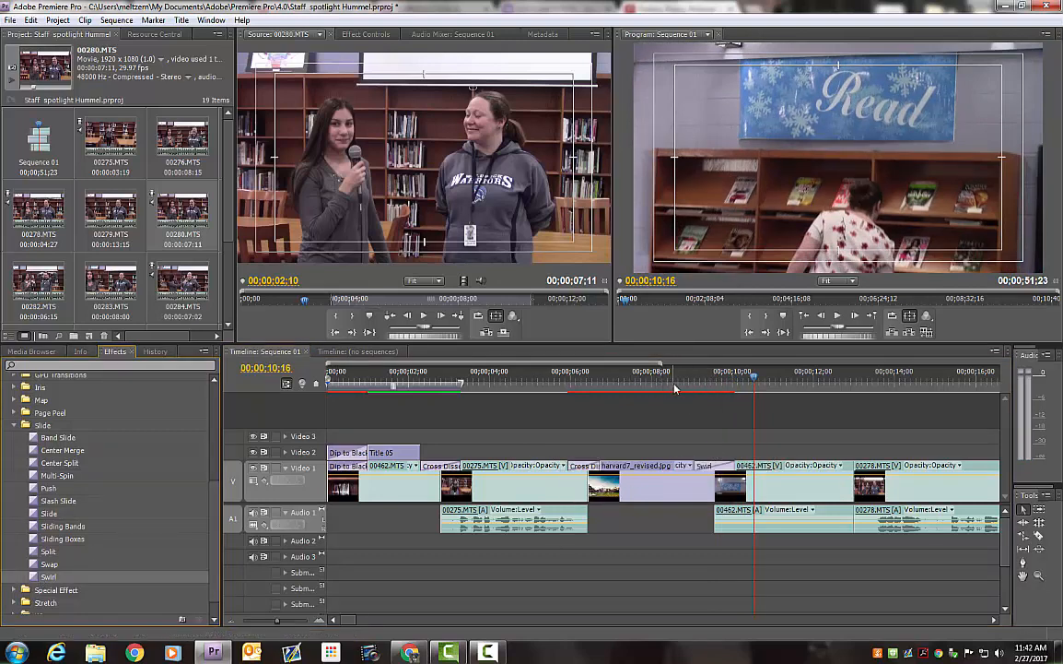
{"action": "left_click", "coordinate": [675, 385]}
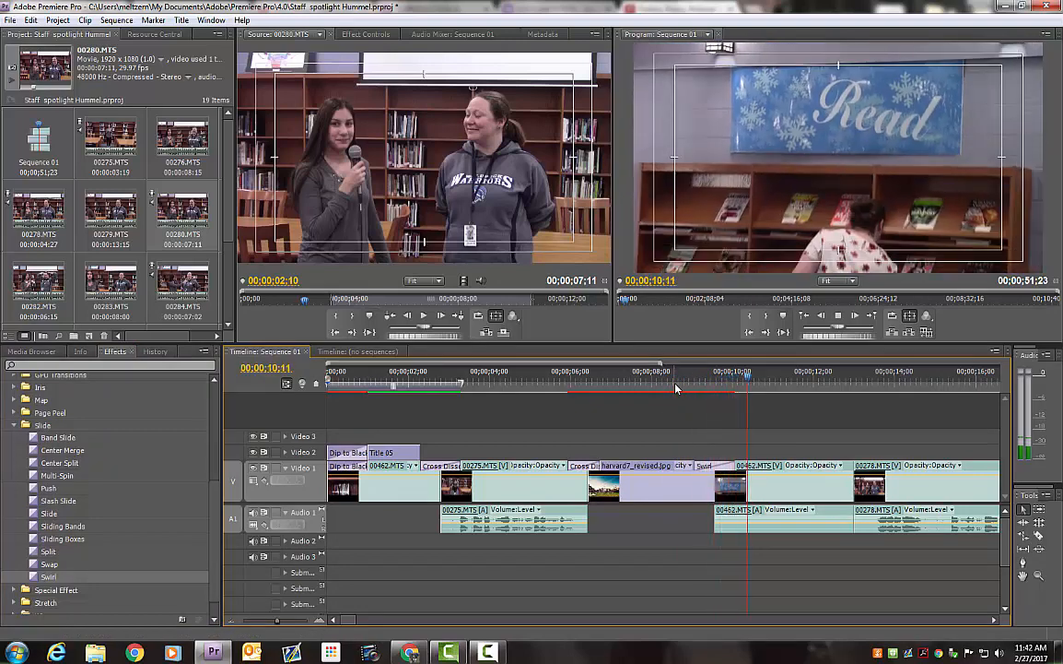
{"action": "key", "text": "space"}
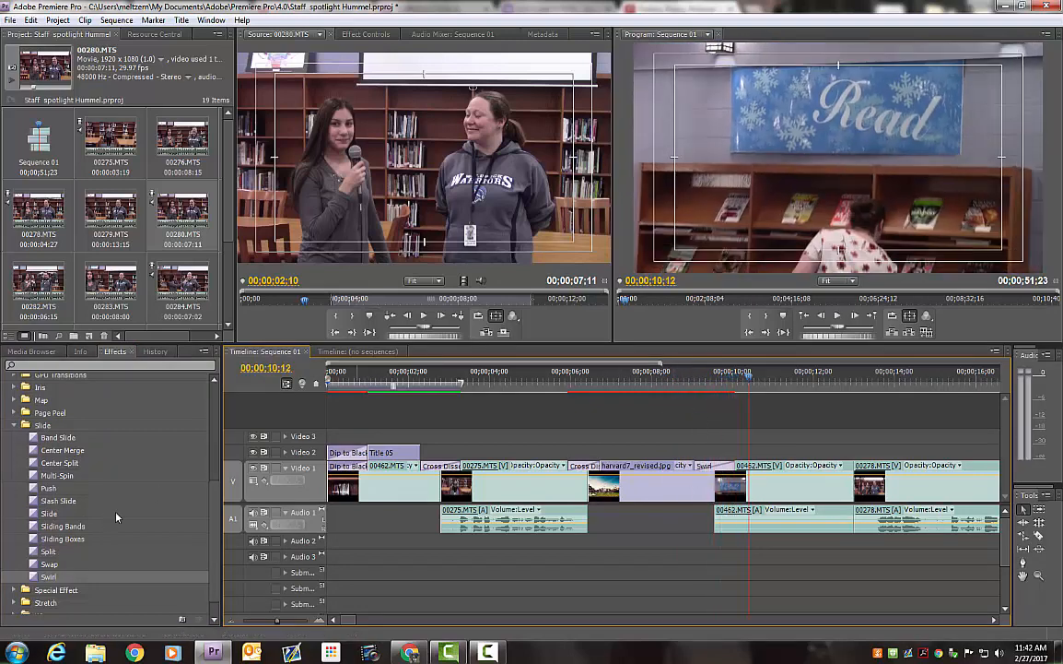
{"action": "key", "text": "space"}
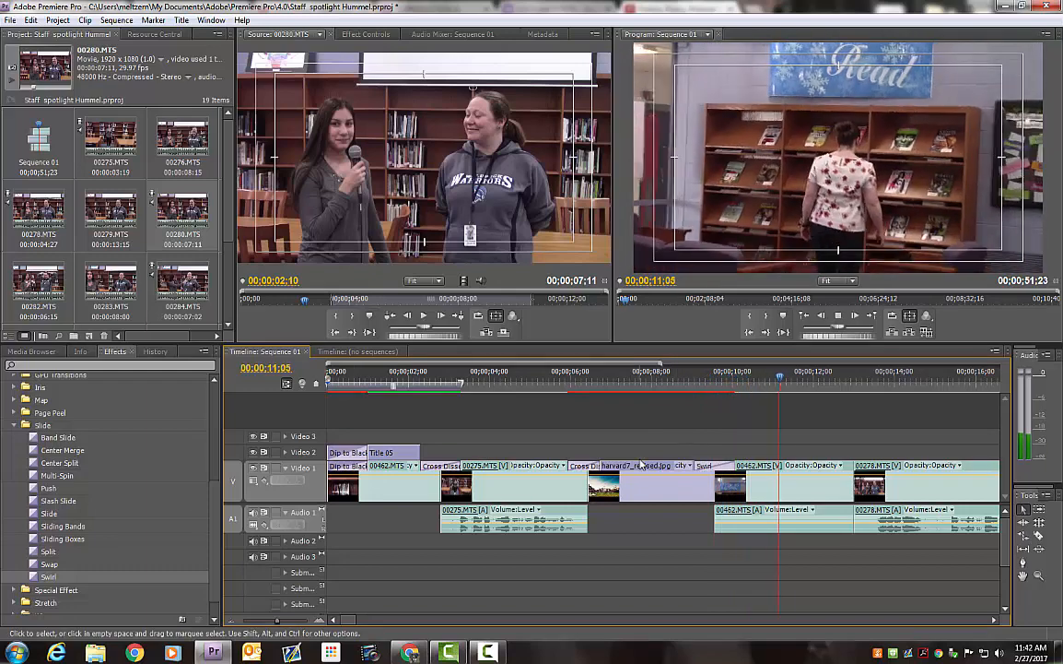
Apply the CheckerBoard wipe at the cut between 00462.MTS and 00278.MTS on Video 1, and preview it
{"action": "key", "text": "minus"}
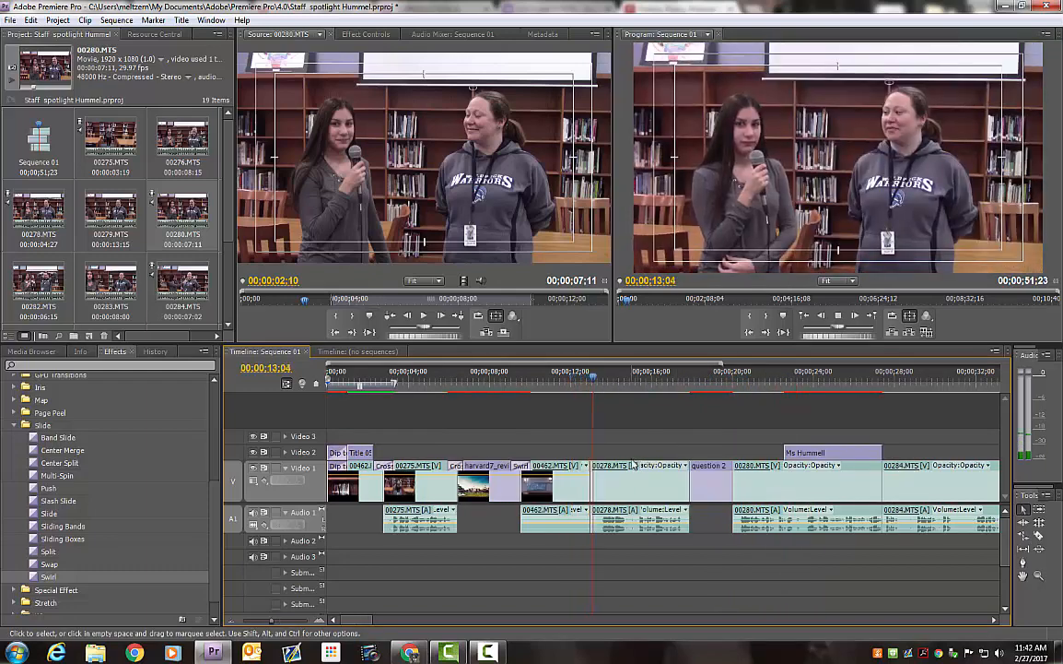
{"action": "left_click", "coordinate": [575, 382]}
{"action": "left_click_drag", "start_coordinate": [575, 381], "coordinate": [627, 385]}
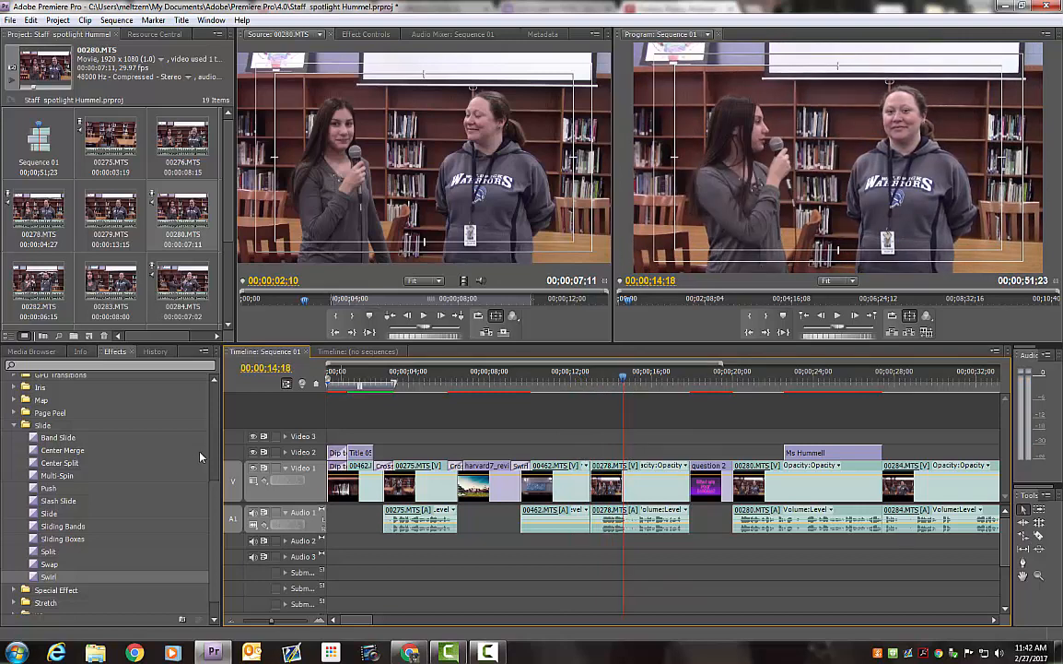
{"action": "left_click", "coordinate": [14, 426]}
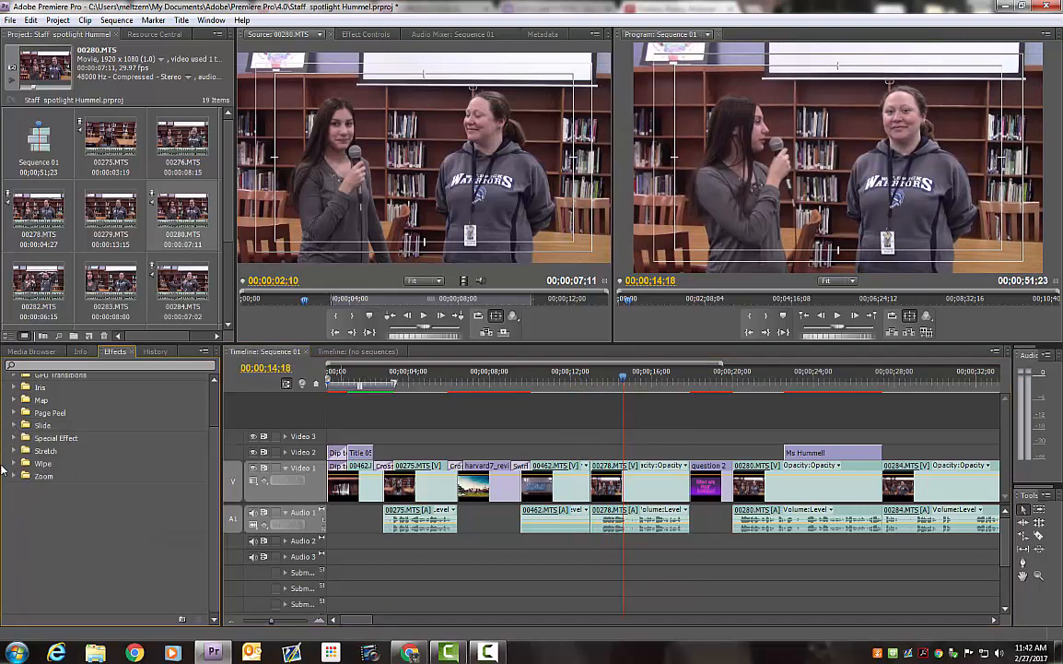
{"action": "left_click", "coordinate": [14, 464]}
{"action": "left_click", "coordinate": [14, 463]}
{"action": "left_click", "coordinate": [14, 463]}
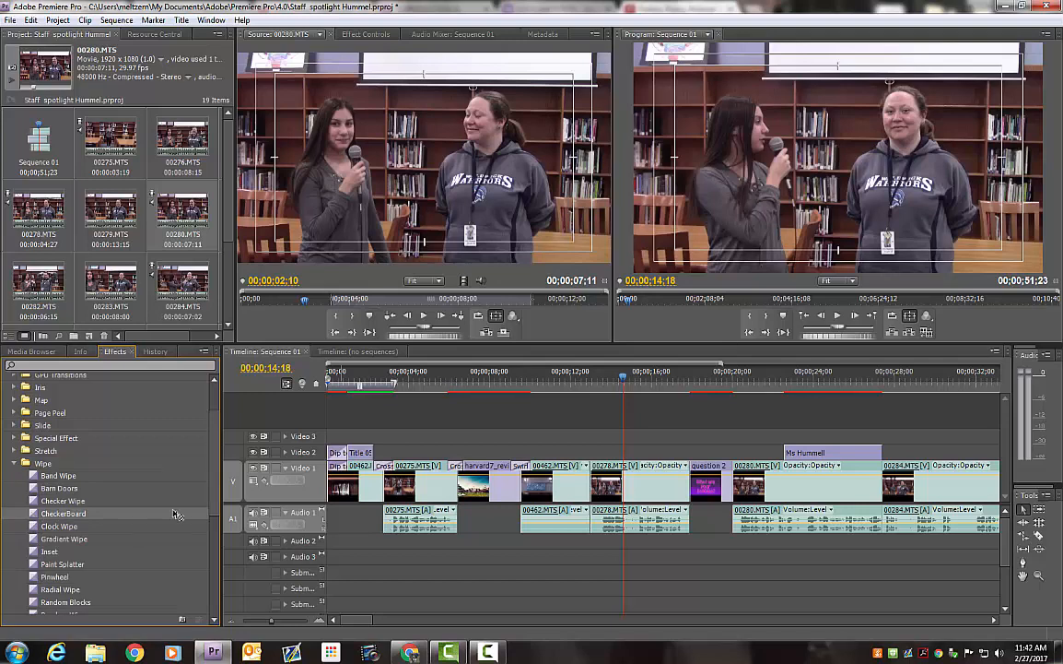
{"action": "left_click_drag", "start_coordinate": [175, 513], "coordinate": [574, 500]}
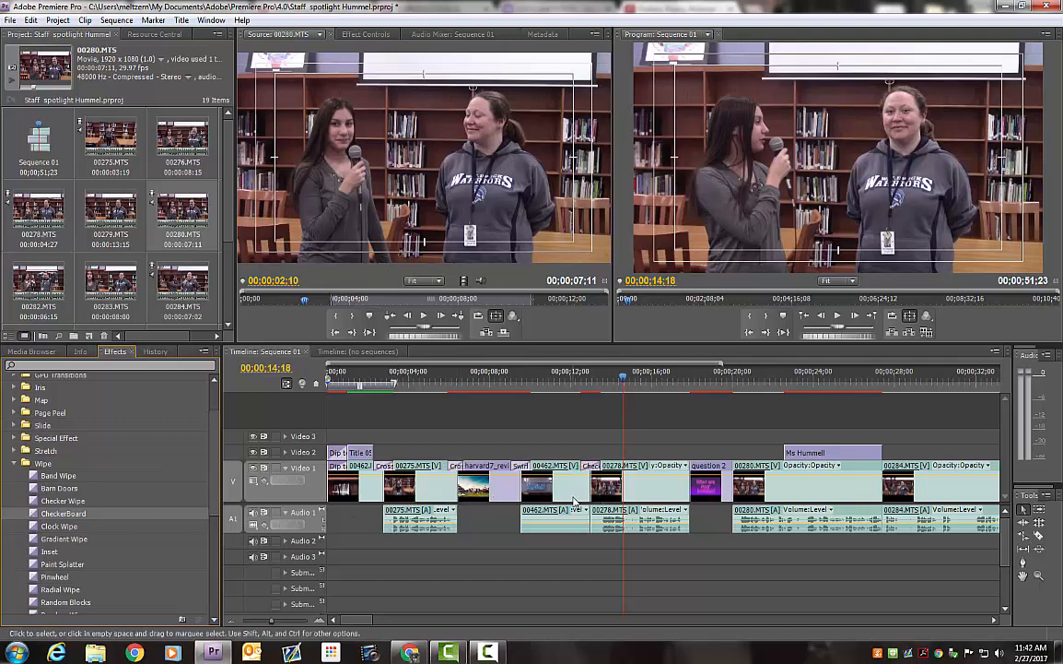
{"action": "left_click_drag", "start_coordinate": [585, 385], "coordinate": [675, 389]}
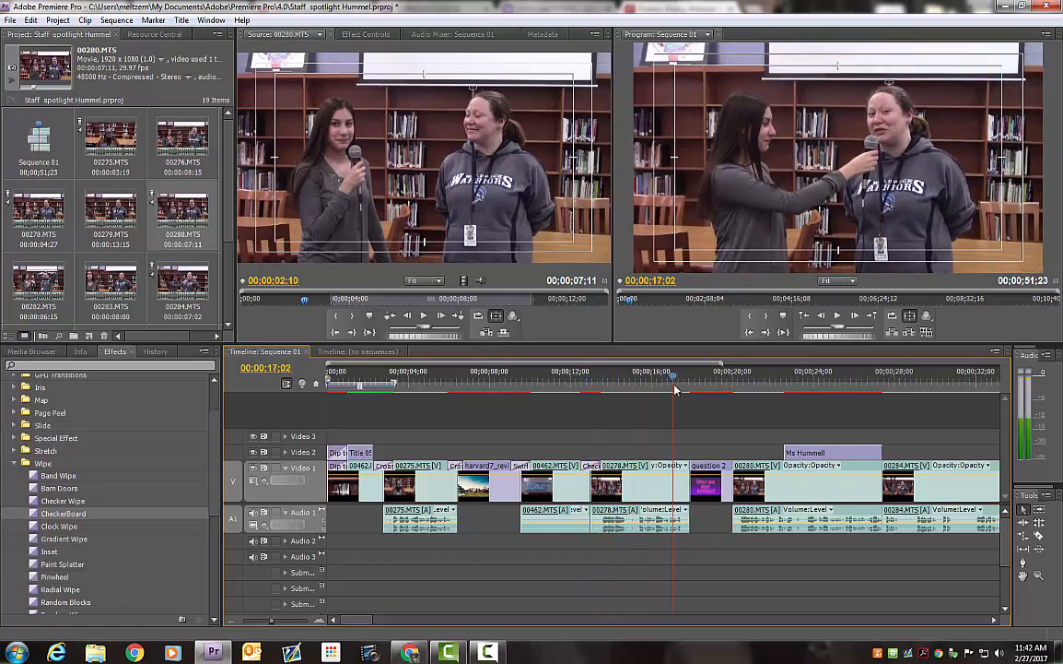
{"action": "key", "text": "space"}
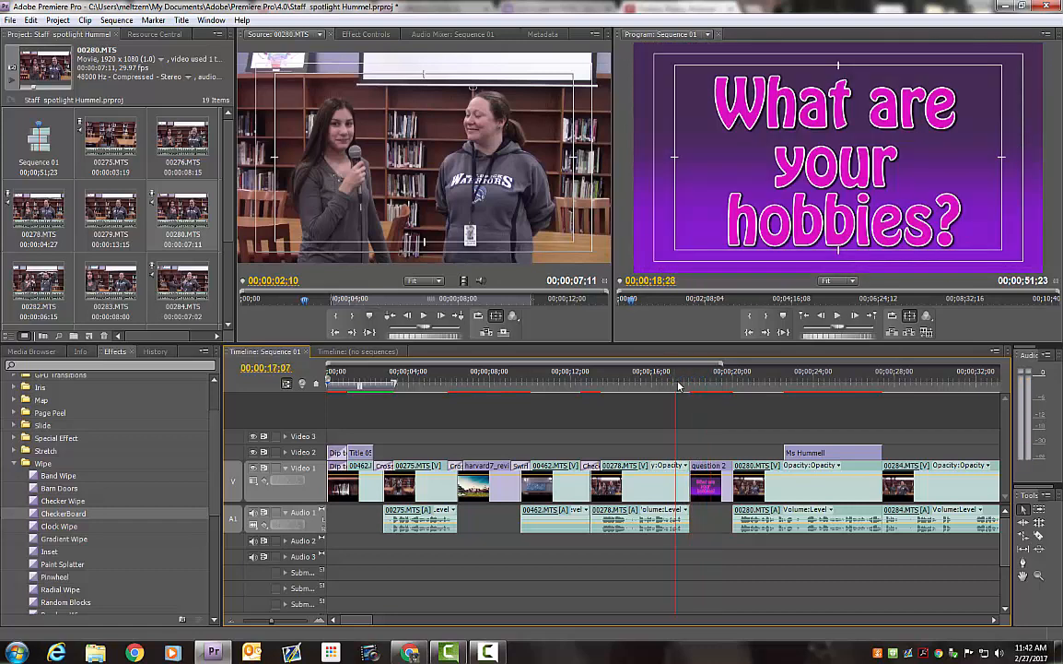
Apply the Clock Wipe at the cut between 00278.MTS and the question 2 title, and scrub through it
{"action": "left_click_drag", "start_coordinate": [678, 385], "coordinate": [670, 389]}
{"action": "left_click_drag", "start_coordinate": [683, 391], "coordinate": [696, 399]}
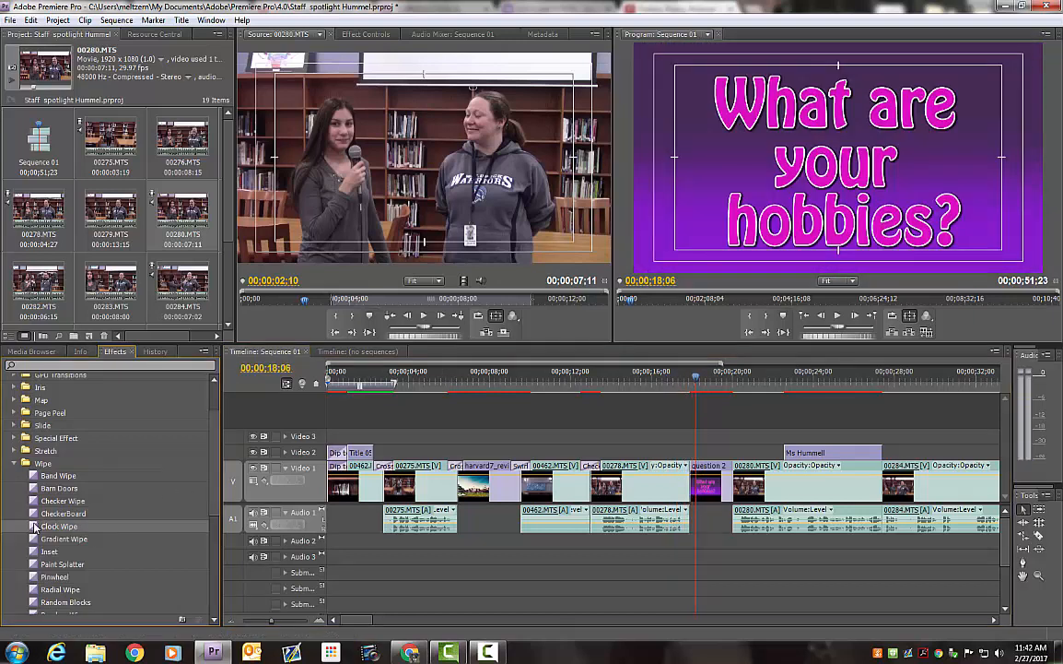
{"action": "left_click_drag", "start_coordinate": [34, 526], "coordinate": [695, 495]}
{"action": "left_click", "coordinate": [683, 385]}
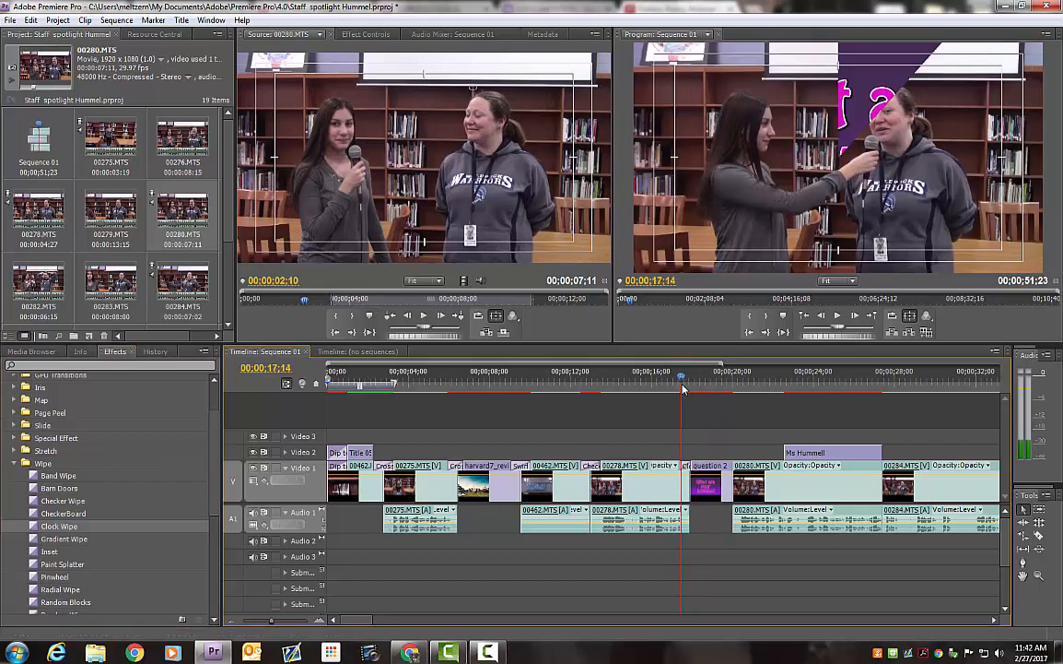
{"action": "left_click_drag", "start_coordinate": [683, 387], "coordinate": [705, 394]}
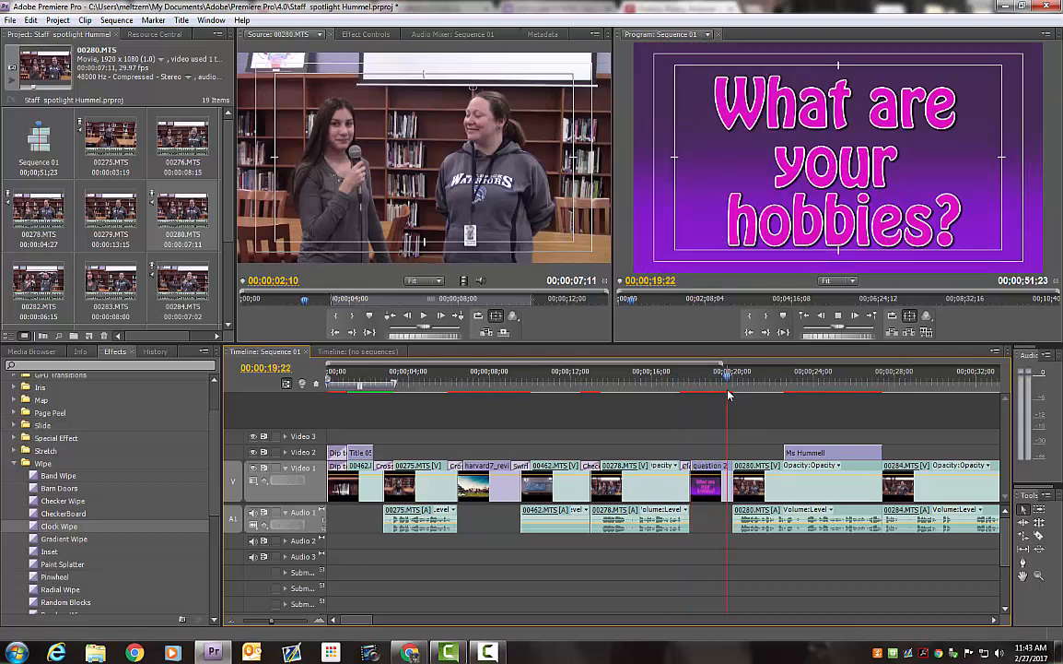
Apply the Paint Splatter wipe at the cut between the question 2 title and 00280.MTS, and scrub through it
{"action": "left_click_drag", "start_coordinate": [728, 394], "coordinate": [745, 395]}
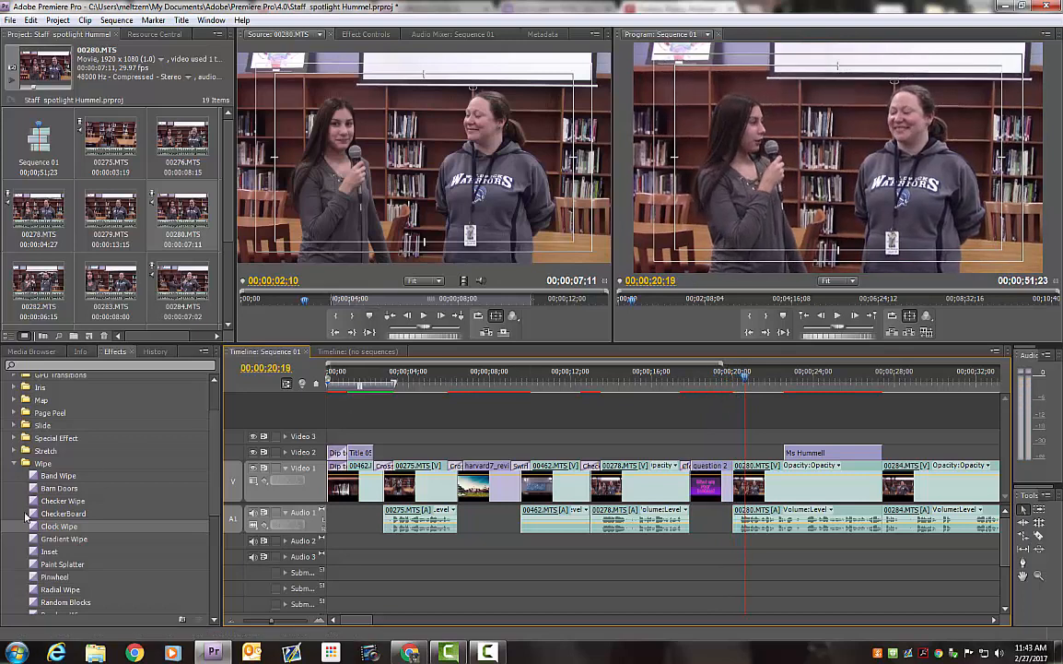
{"action": "left_click_drag", "start_coordinate": [33, 564], "coordinate": [640, 499]}
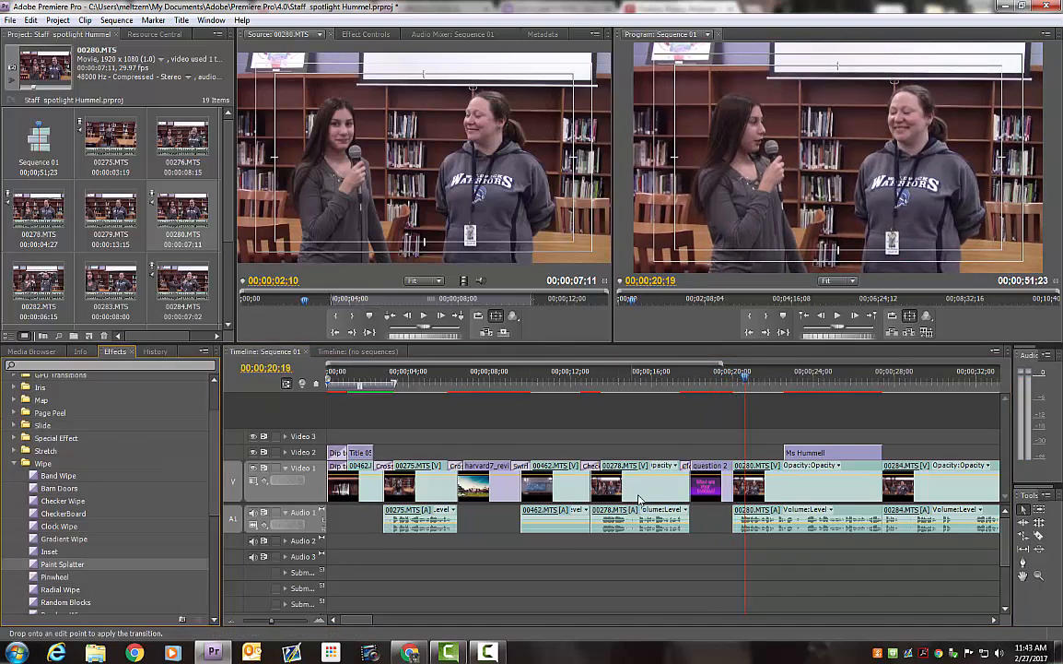
{"action": "left_click_drag", "start_coordinate": [729, 491], "coordinate": [725, 494]}
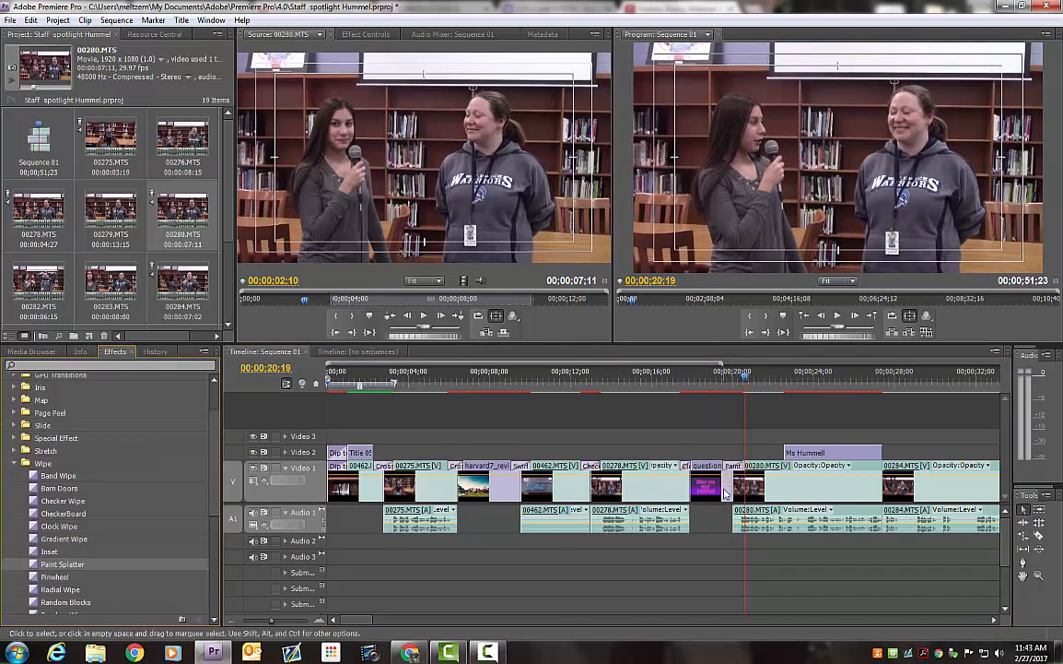
{"action": "left_click", "coordinate": [710, 385]}
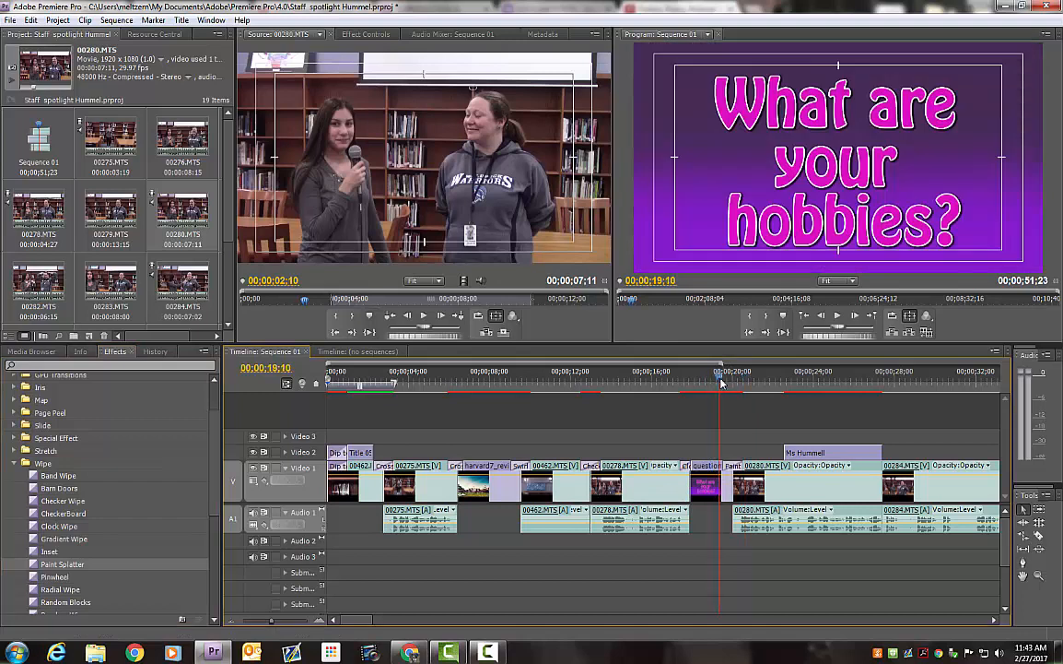
{"action": "mouse_move", "coordinate": [724, 382]}
{"action": "left_mouse_down"}
{"action": "mouse_move", "coordinate": [784, 383]}
{"action": "mouse_move", "coordinate": [821, 411]}
{"action": "mouse_move", "coordinate": [779, 427]}
{"action": "left_mouse_up"}
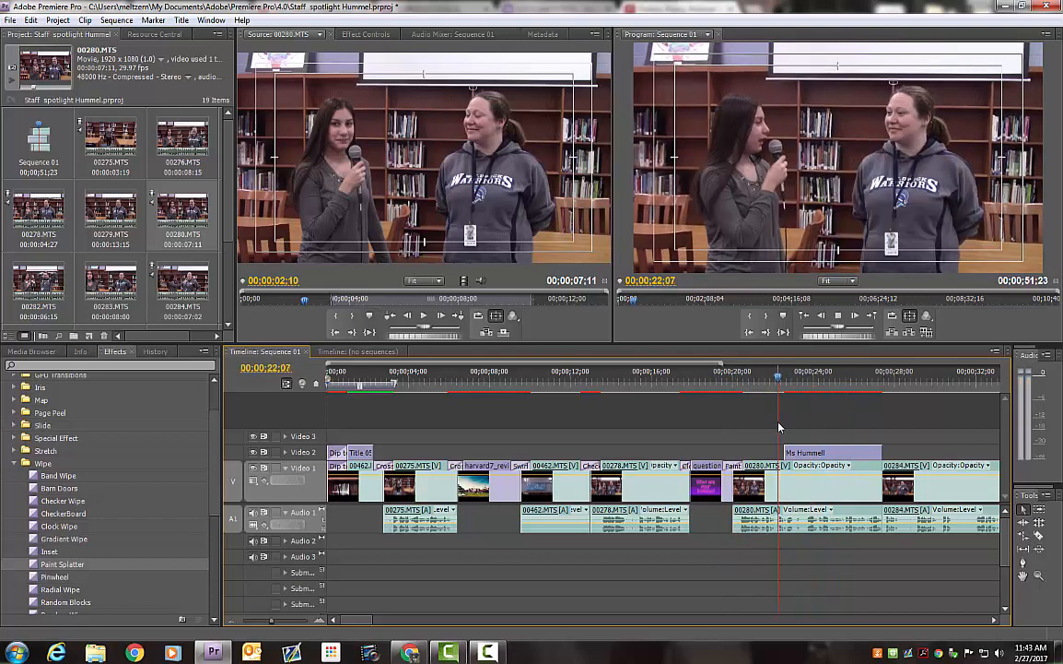
Play the part of 00280.MTS where the staff member's name title begins on Video 2
{"action": "key", "text": "space"}
{"action": "key", "text": "space"}
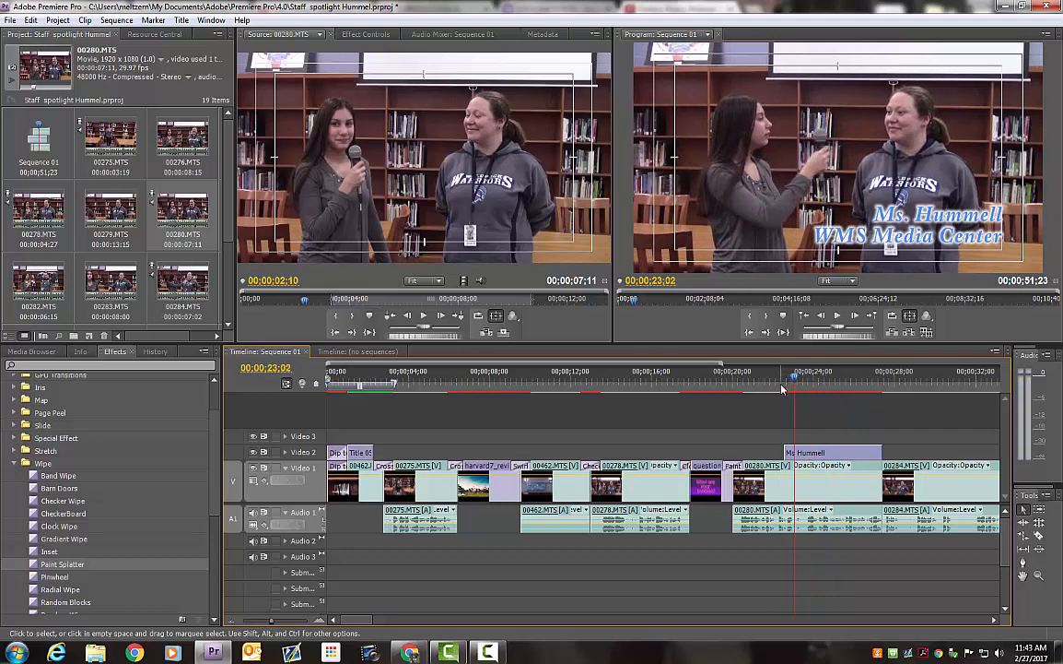
{"action": "left_click", "coordinate": [770, 391]}
{"action": "key", "text": "space"}
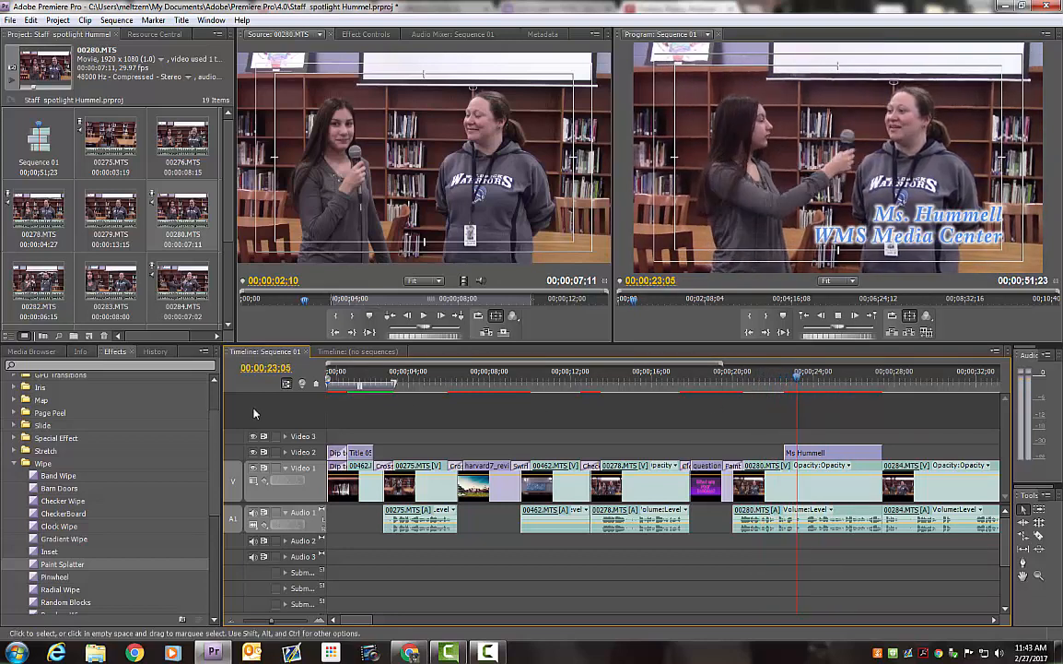
Apply the Slide transition at the start of the staff member's name title on Video 2, and play it back
{"action": "left_click", "coordinate": [13, 425]}
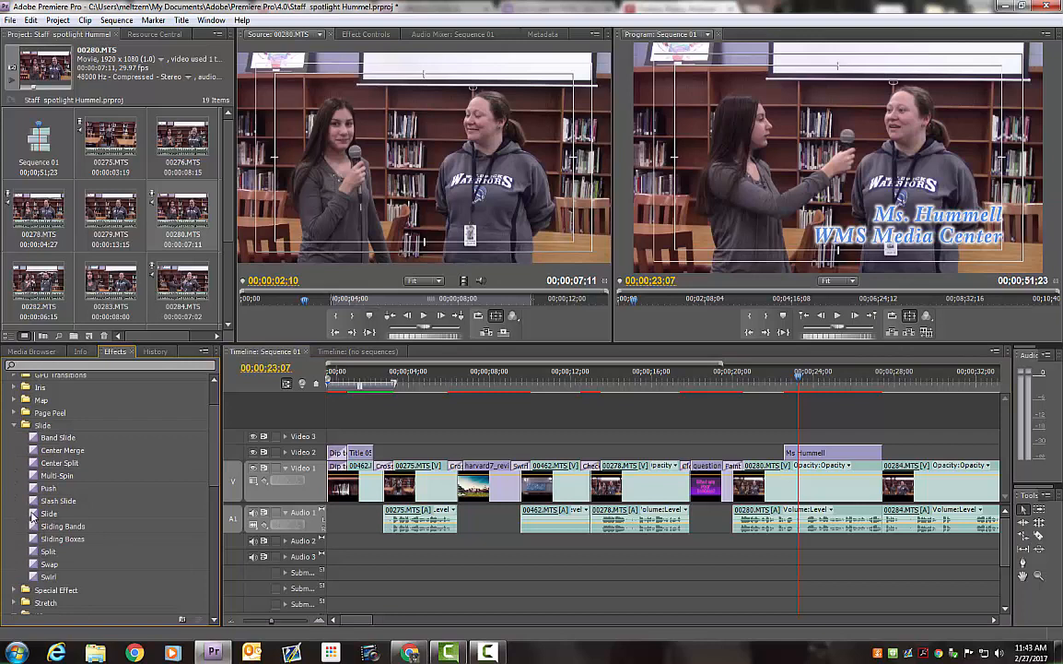
{"action": "left_click_drag", "start_coordinate": [33, 516], "coordinate": [613, 422]}
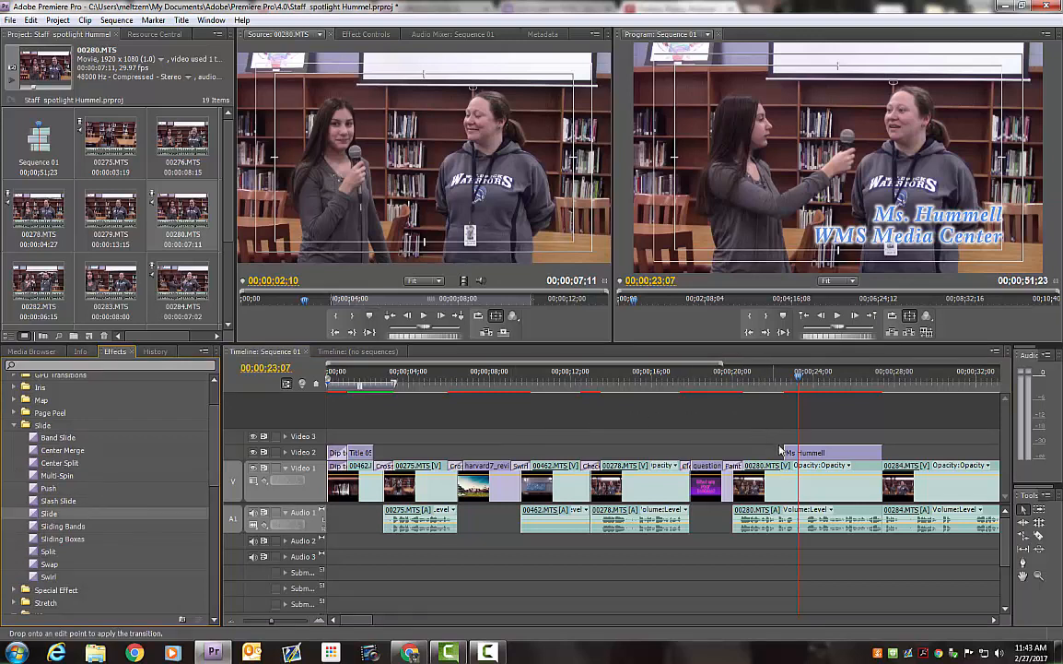
{"action": "left_click_drag", "start_coordinate": [792, 455], "coordinate": [793, 453]}
{"action": "left_click_drag", "start_coordinate": [793, 375], "coordinate": [779, 383]}
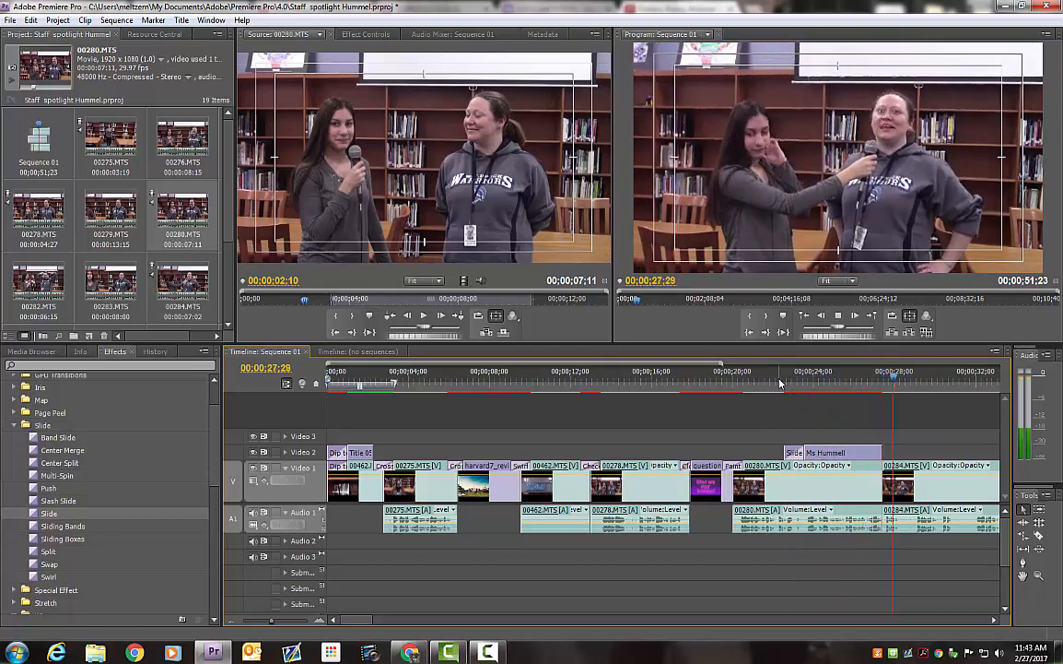
{"action": "key", "text": "space"}
Preview the dissolve between 00275.MTS and the Harvard image on Video 1, and scrub through the opening Staff Spotlight title
{"action": "left_click_drag", "start_coordinate": [785, 380], "coordinate": [438, 427]}
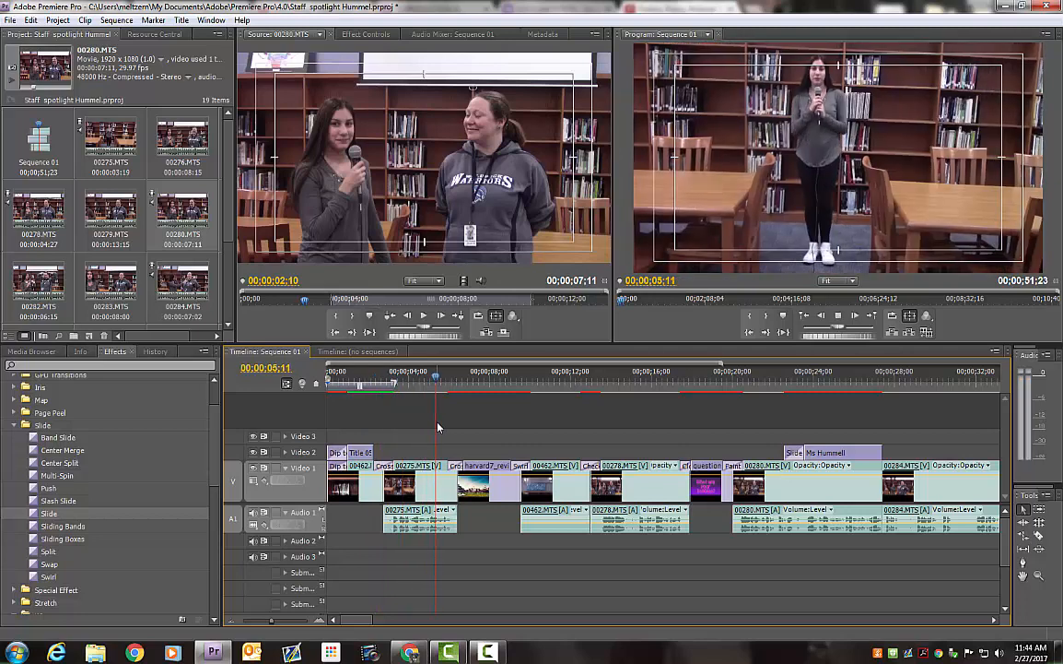
{"action": "key", "text": "space"}
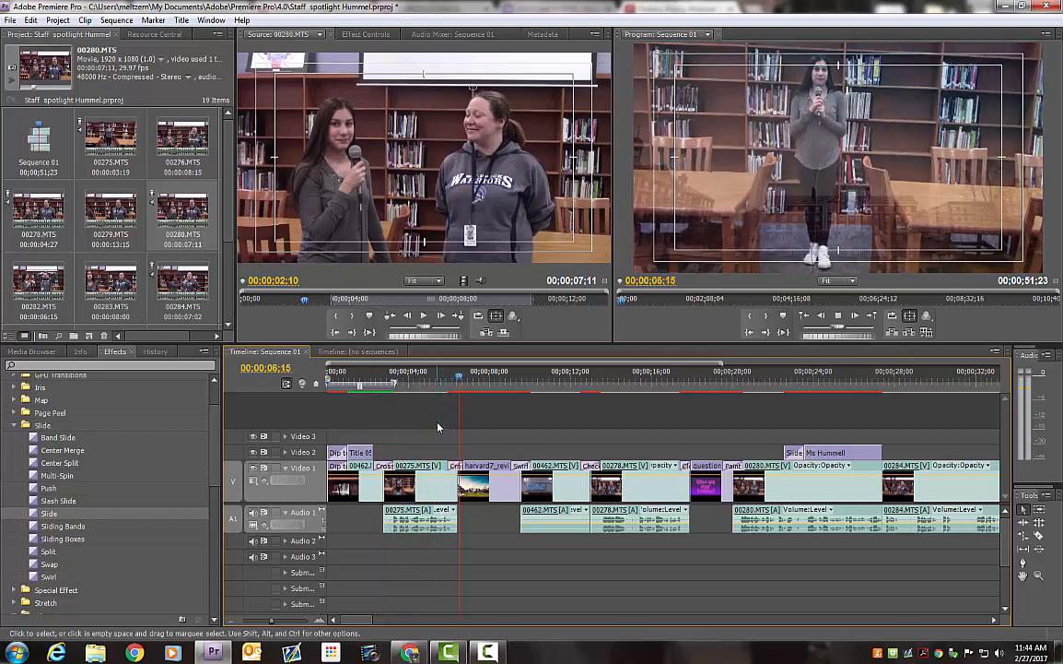
{"action": "key", "text": "space"}
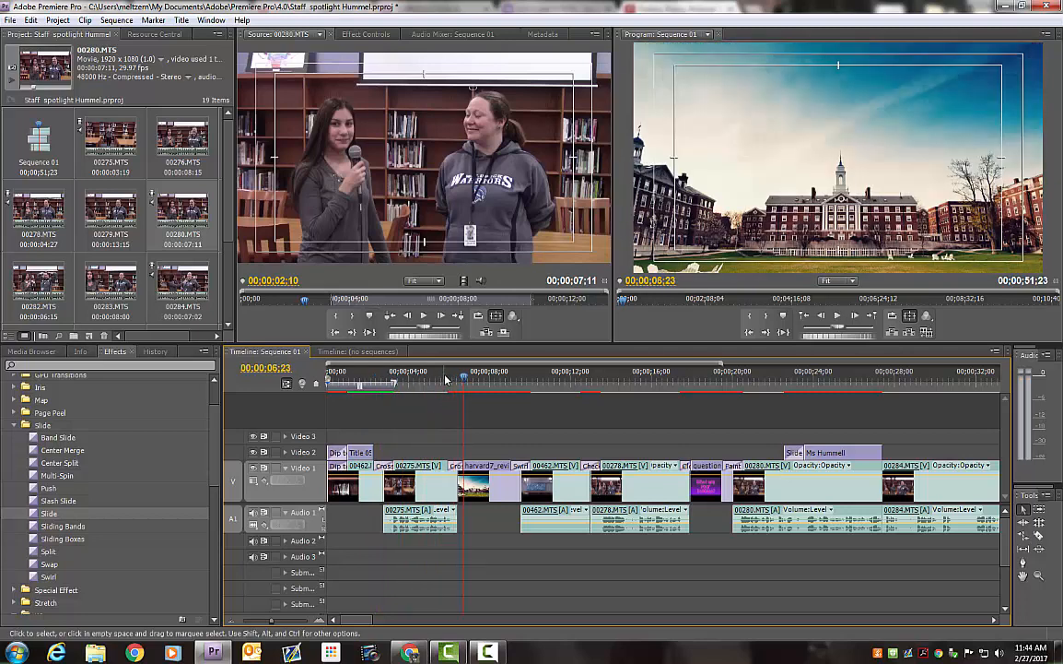
{"action": "left_click_drag", "start_coordinate": [444, 379], "coordinate": [471, 381]}
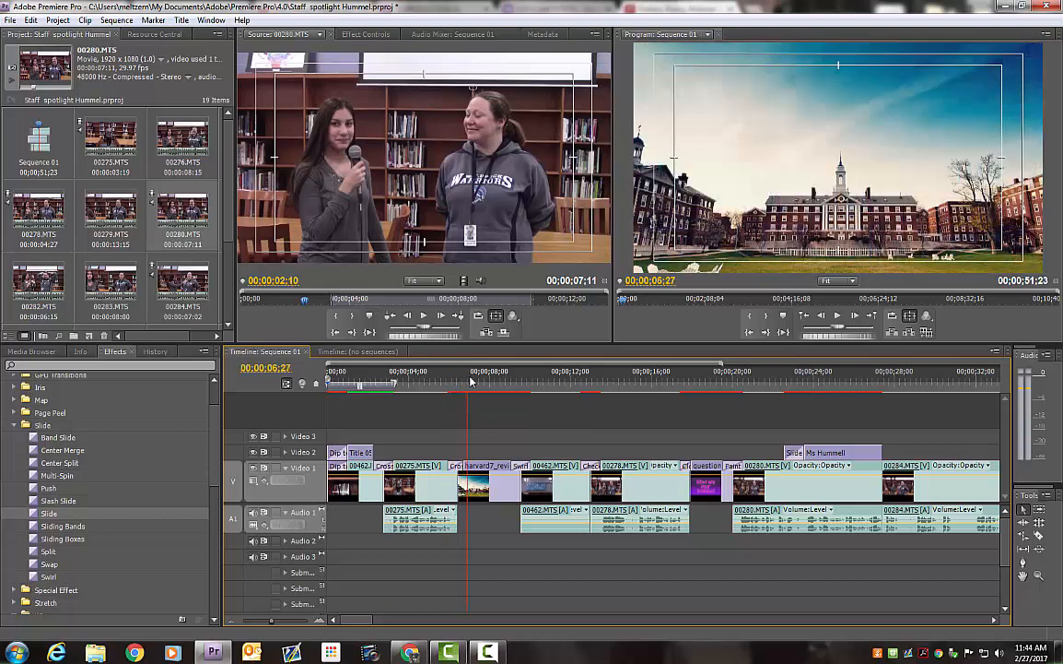
{"action": "left_click_drag", "start_coordinate": [395, 377], "coordinate": [318, 384]}
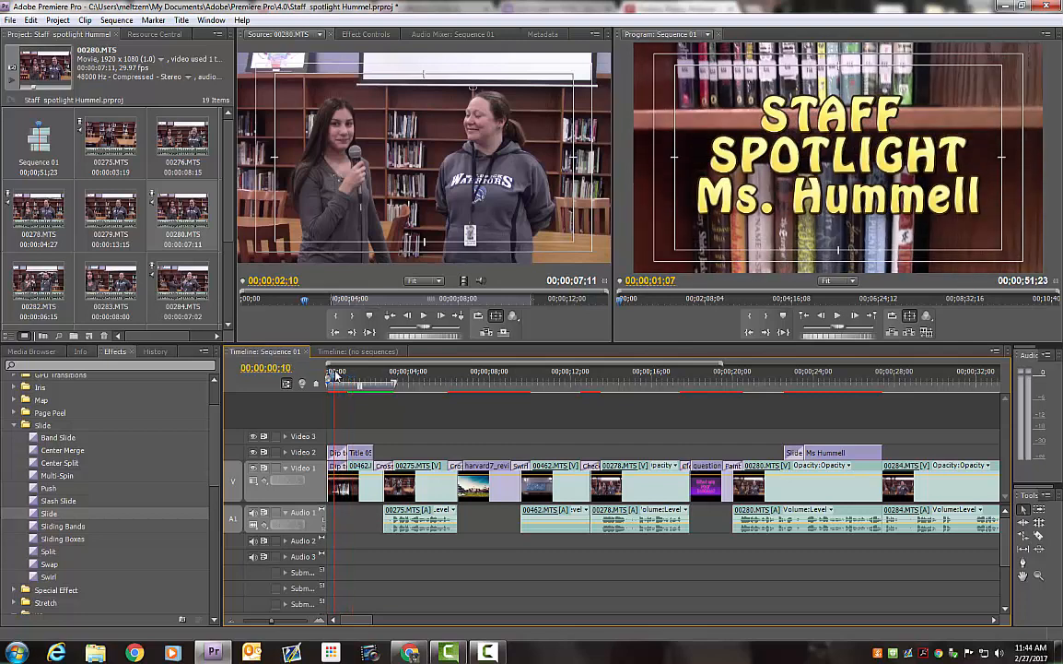
{"action": "left_click_drag", "start_coordinate": [334, 373], "coordinate": [371, 377]}
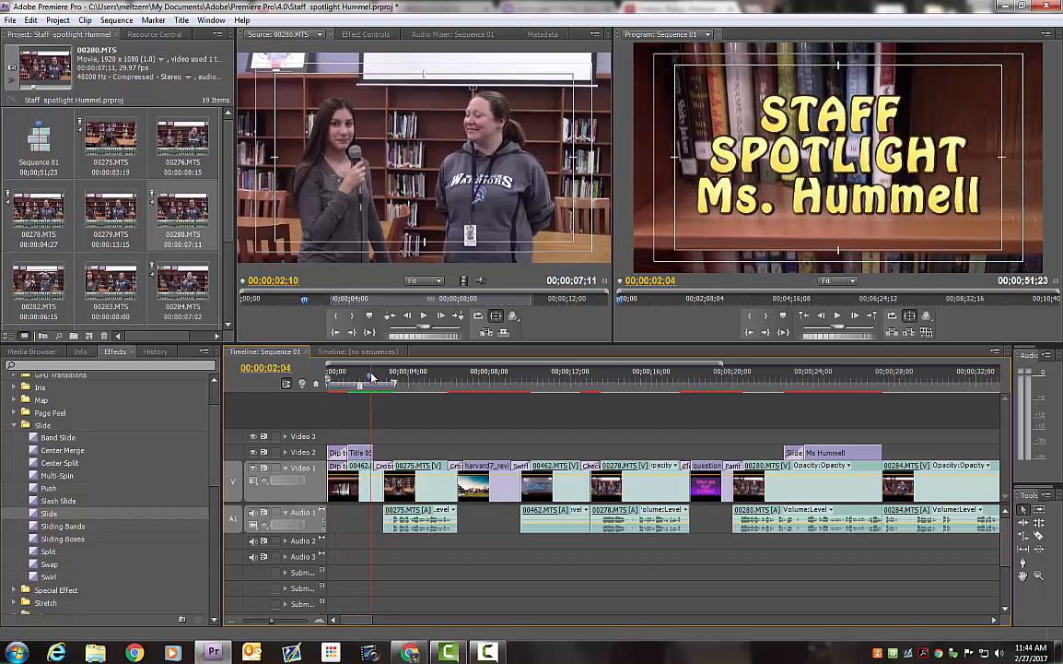